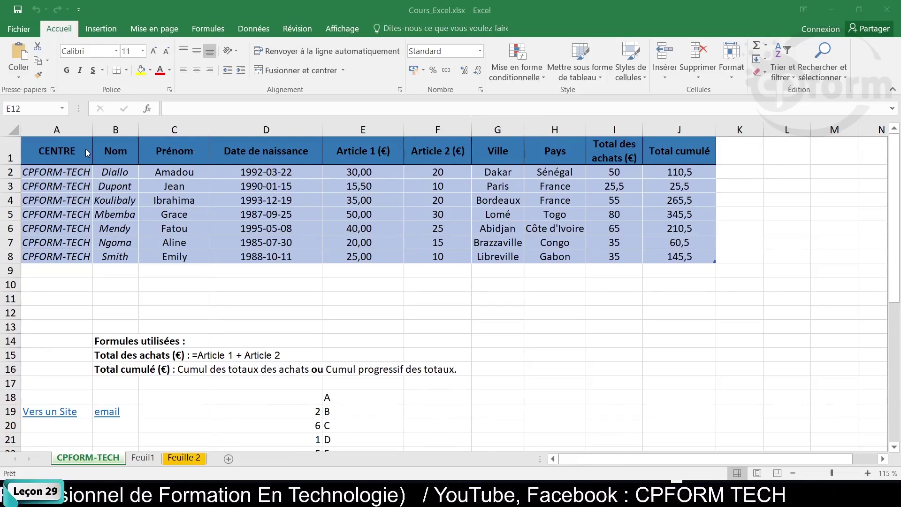
# Create a pivot table on a new worksheet from the range A1:J8 of the CPFORM-TECH sheet
pyautogui.click(103, 277)
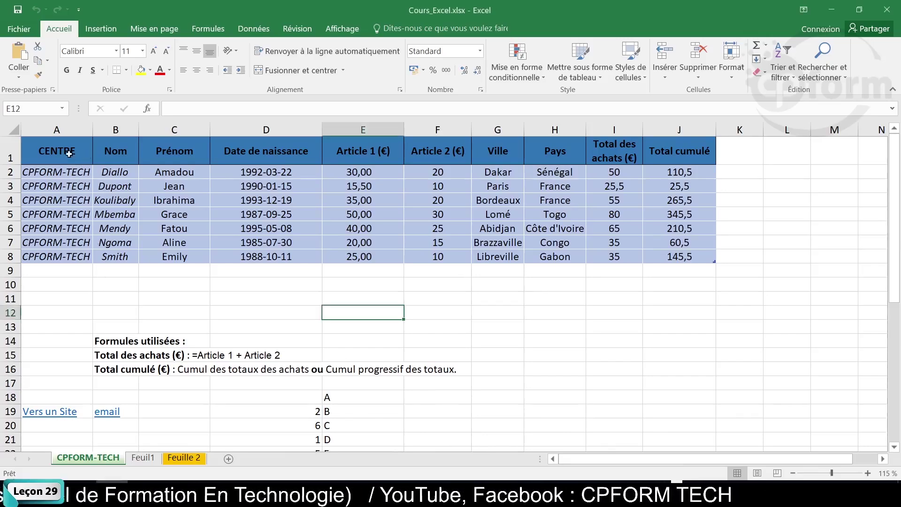
pyautogui.moveTo(63, 148); pyautogui.dragTo(702, 263)
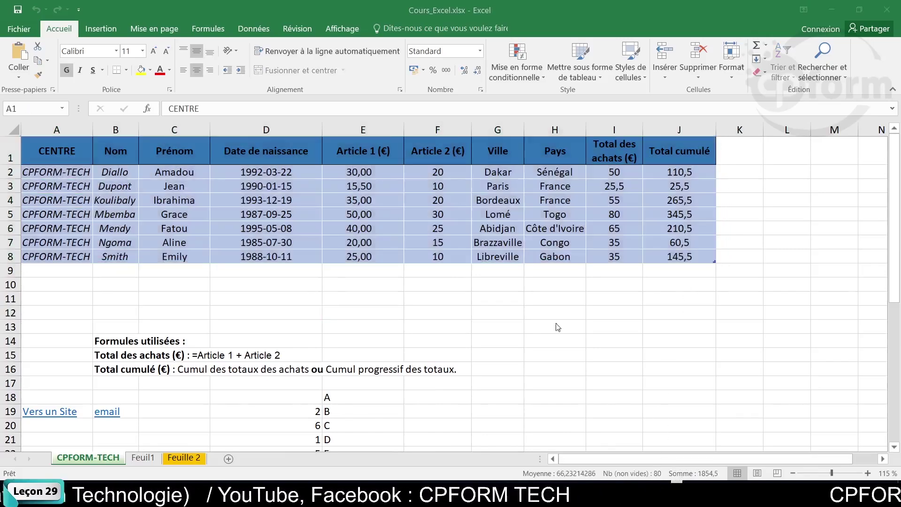
pyautogui.click(108, 34)
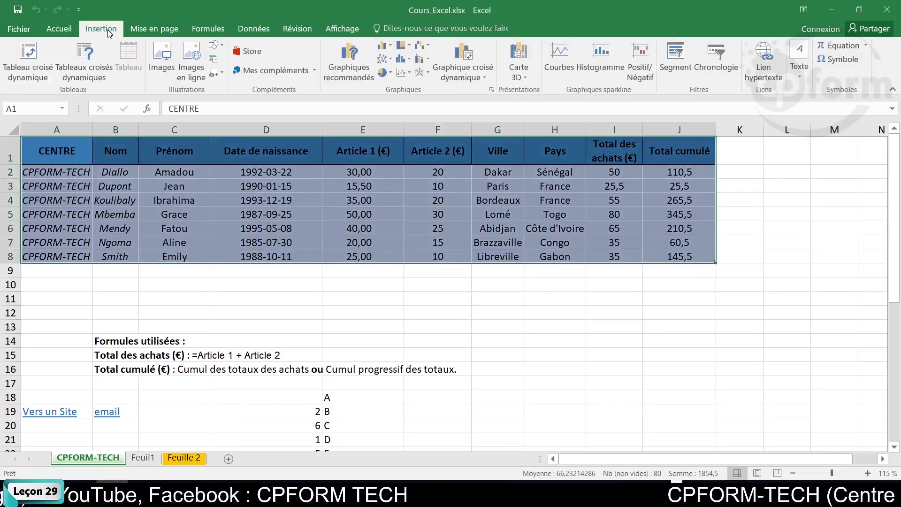
pyautogui.click(27, 68)
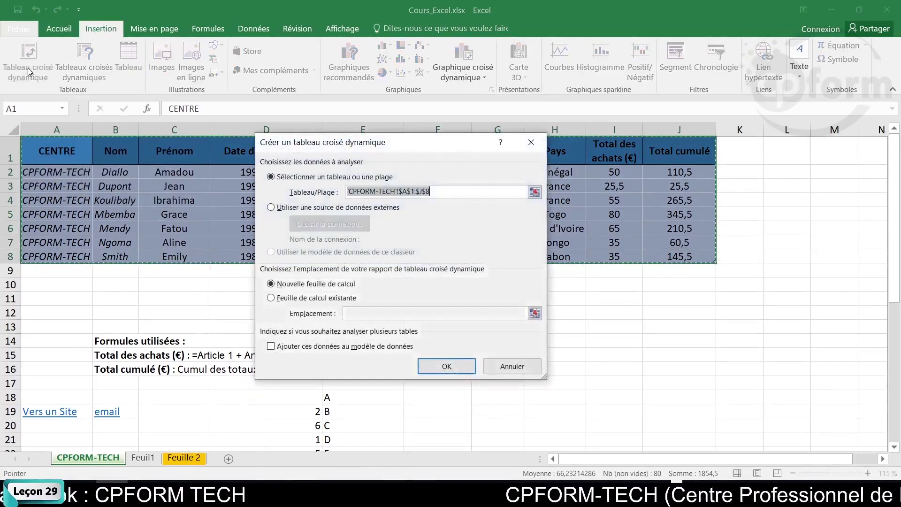
pyautogui.moveTo(429, 146); pyautogui.dragTo(524, 113)
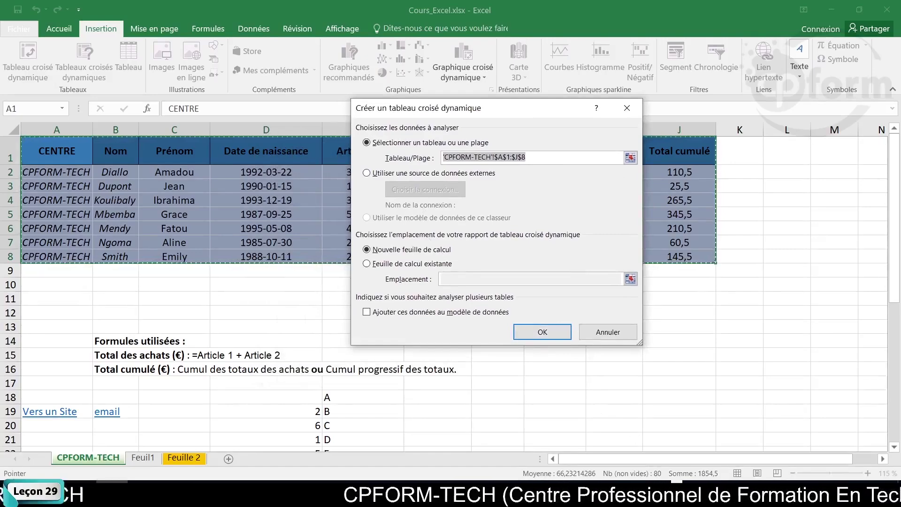
pyautogui.click(676, 491)
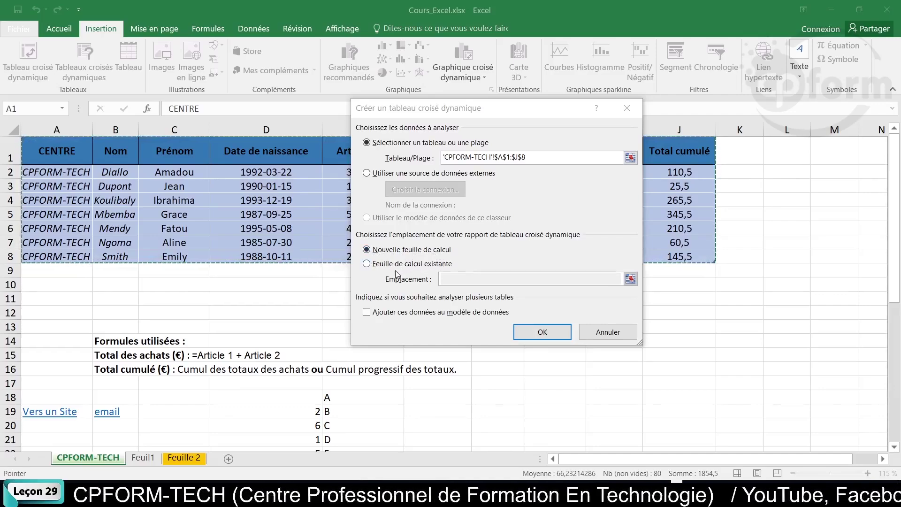
pyautogui.click(435, 266)
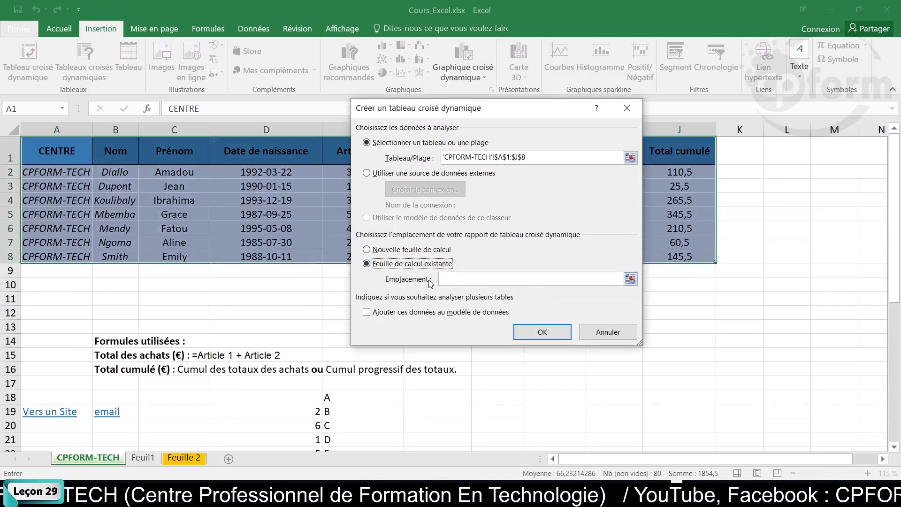
pyautogui.click(417, 250)
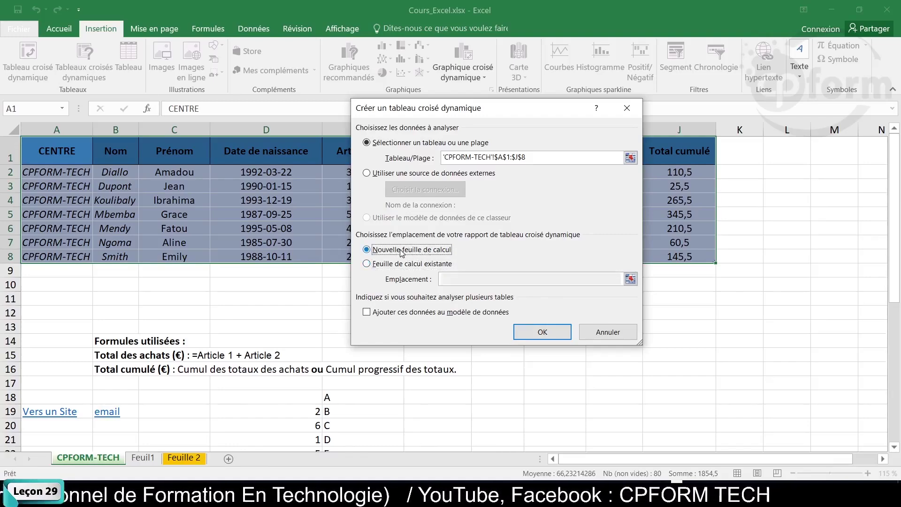
pyautogui.click(542, 332)
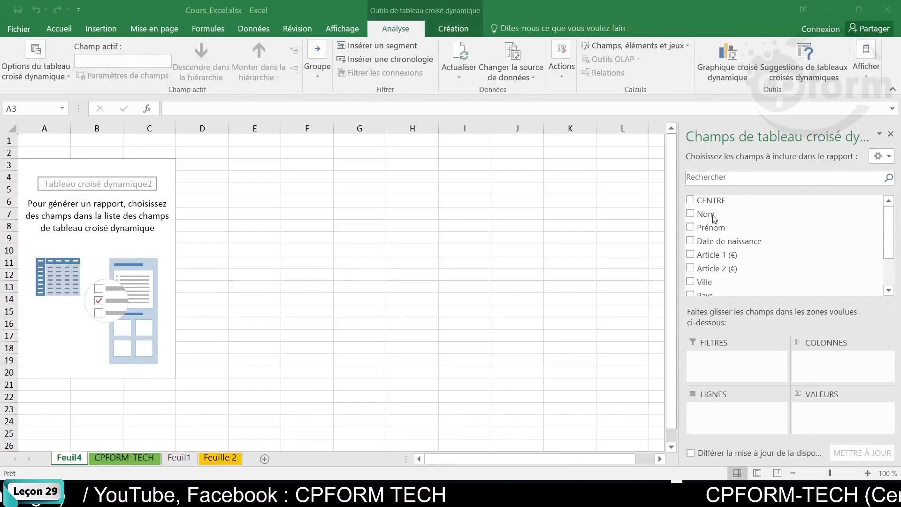
pyautogui.scroll(-2, 724, 263)
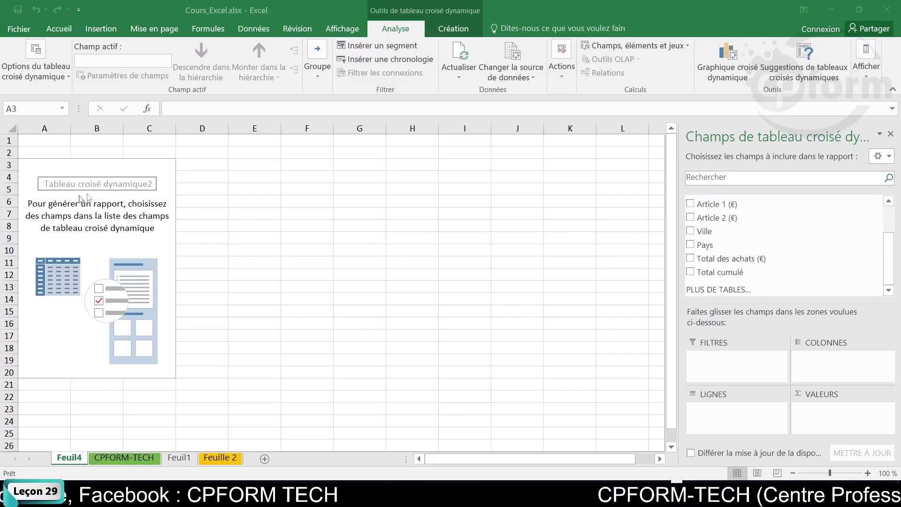
pyautogui.scroll(2, 708, 235)
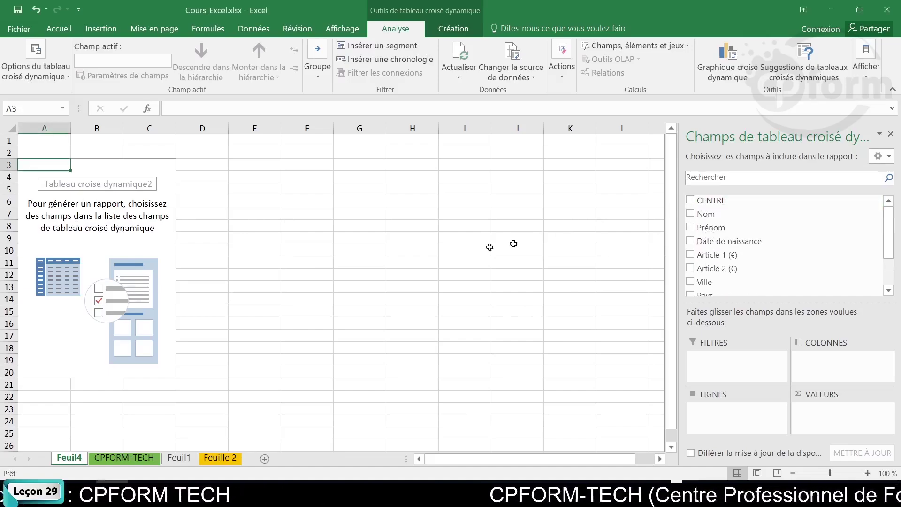
pyautogui.click(373, 263)
pyautogui.click(254, 300)
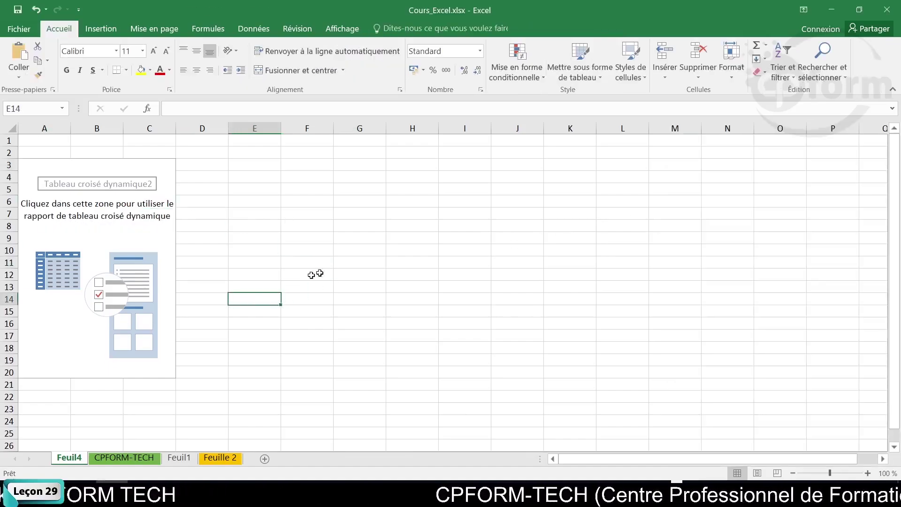
# Add the fields Nom, Prénom, Date de naissance, Article 1 (€) and Article 2 (€) to the empty pivot table
pyautogui.click(103, 215)
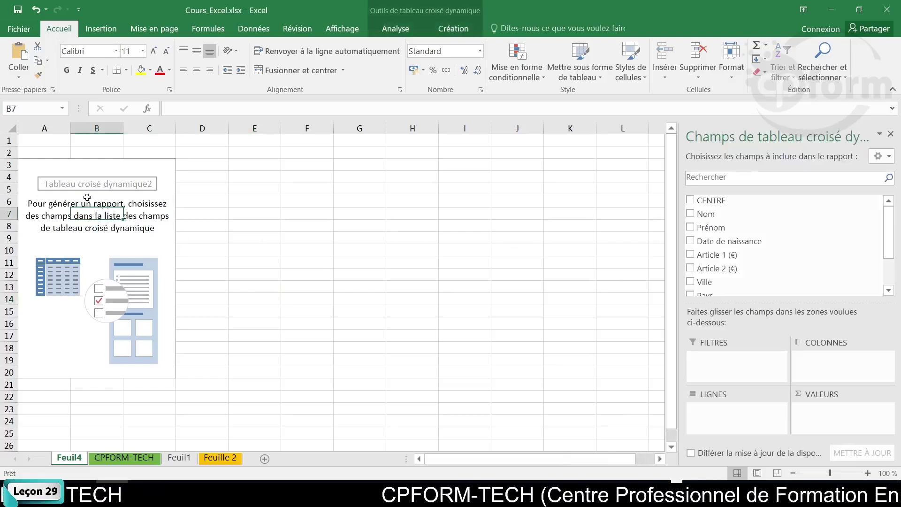
pyautogui.click(692, 214)
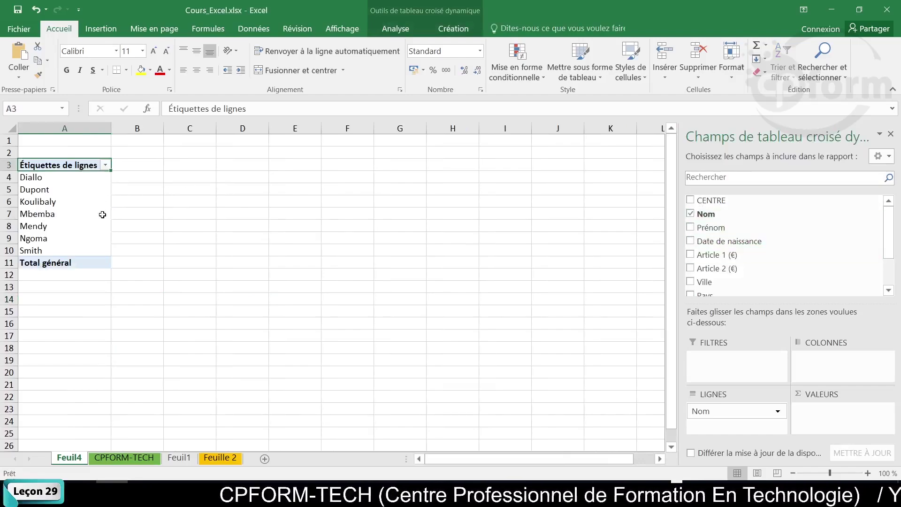
pyautogui.click(691, 227)
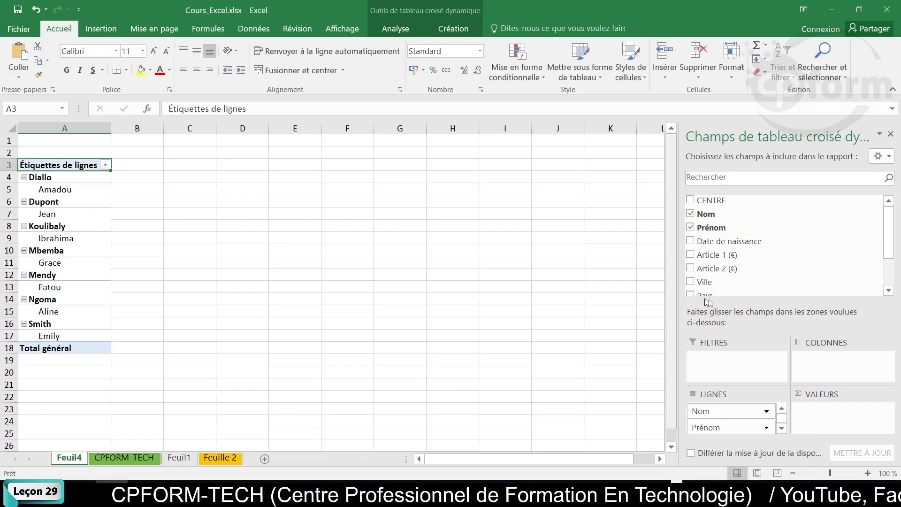
pyautogui.click(690, 241)
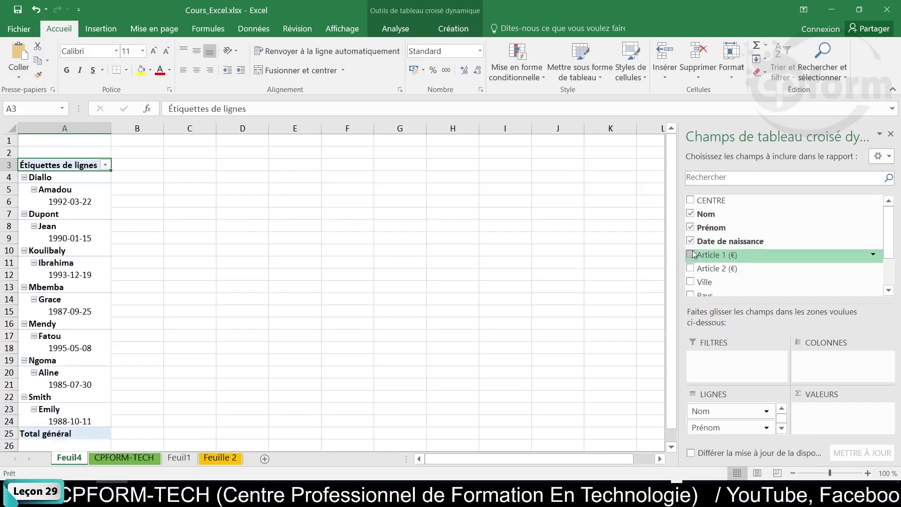
pyautogui.click(692, 255)
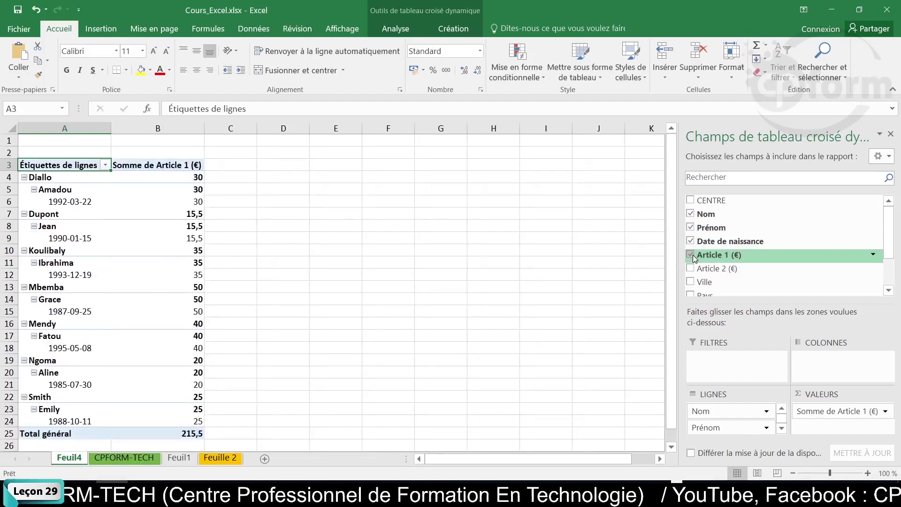
pyautogui.click(690, 267)
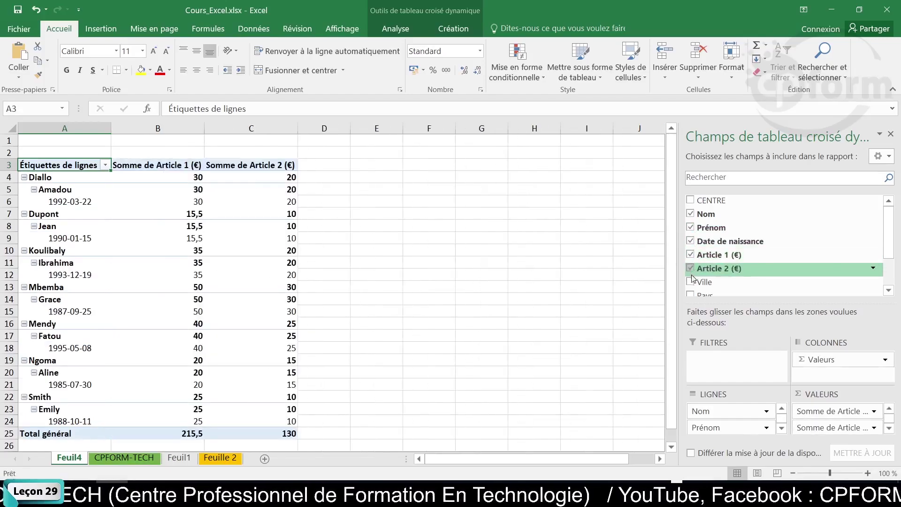
# Add the fields Ville, Pays, Total des achats (€) and Total cumulé to the pivot table and look over the report
pyautogui.click(690, 281)
pyautogui.scroll(-2, 694, 277)
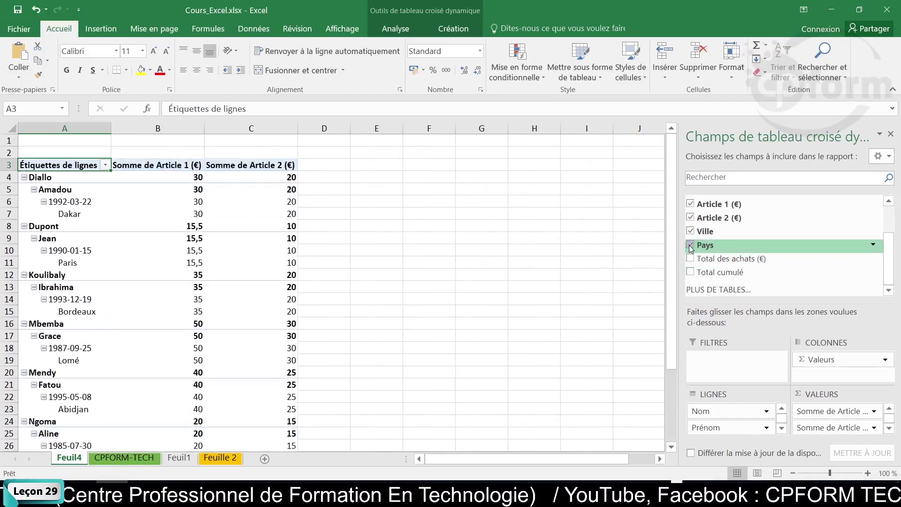
pyautogui.click(690, 245)
pyautogui.click(691, 258)
pyautogui.click(690, 272)
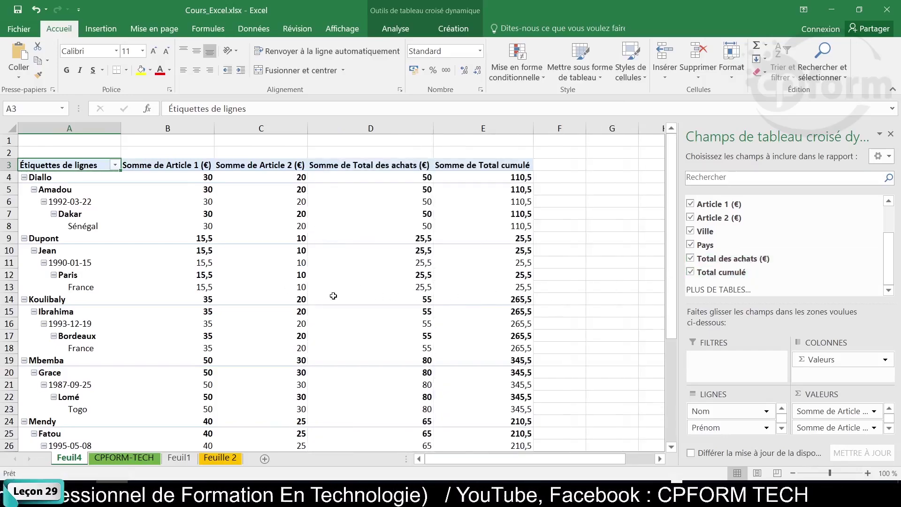
pyautogui.scroll(-5, 333, 294)
pyautogui.scroll(4, 521, 291)
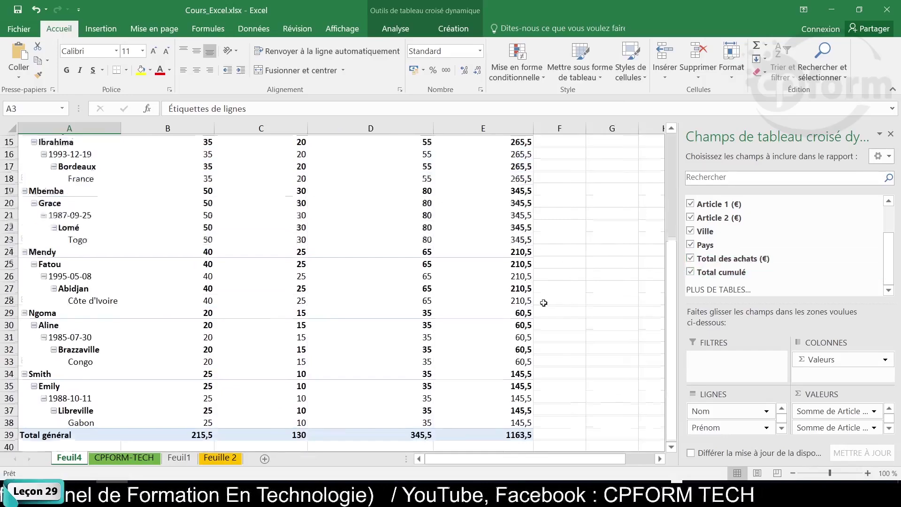
# Insert a pivot chart of the type Histogramme groupé 3D based on the pivot table
pyautogui.moveTo(519, 299)
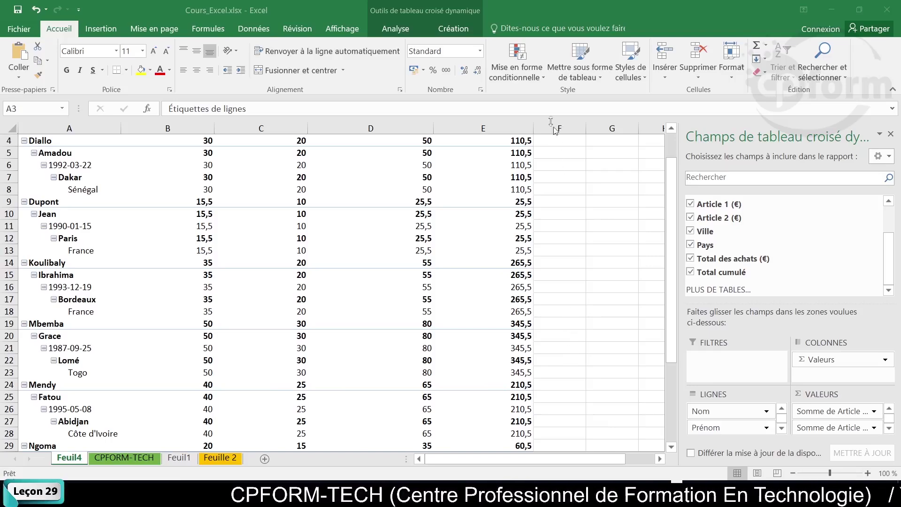
pyautogui.click(450, 26)
pyautogui.click(449, 25)
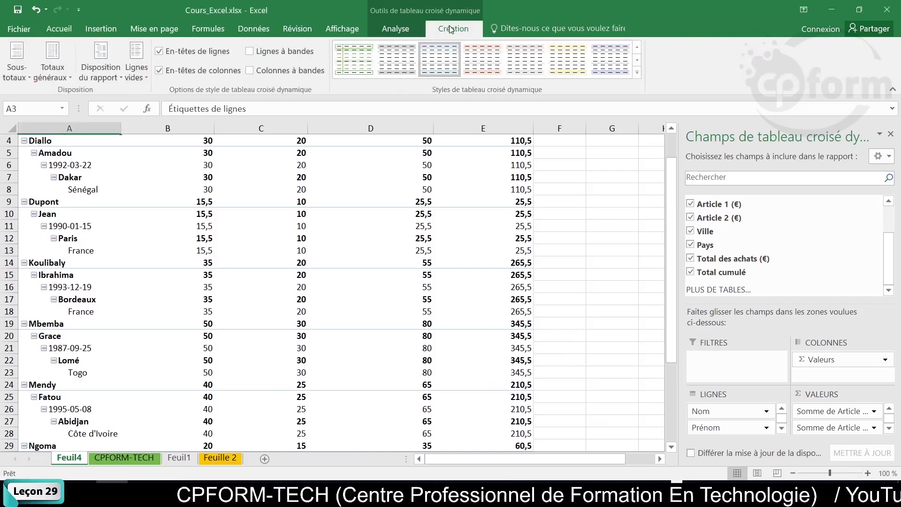
pyautogui.click(399, 30)
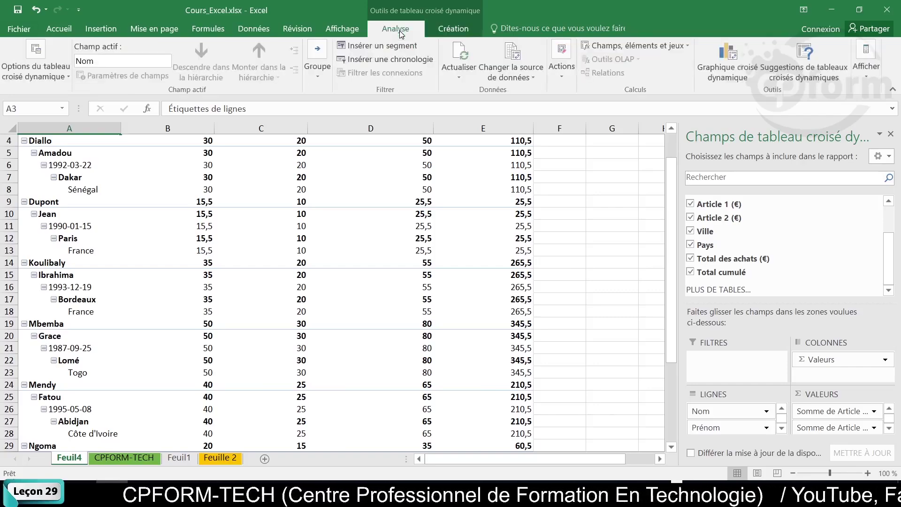
pyautogui.click(727, 75)
pyautogui.moveTo(644, 165)
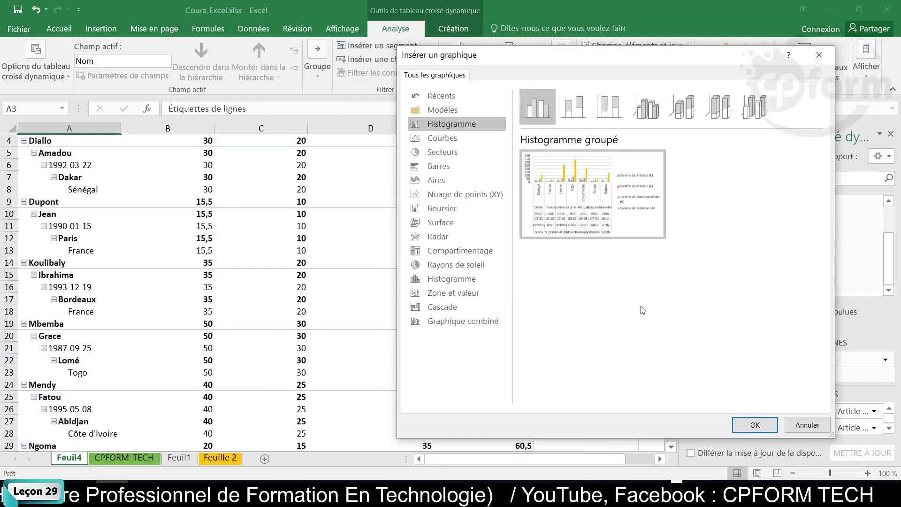
pyautogui.click(647, 104)
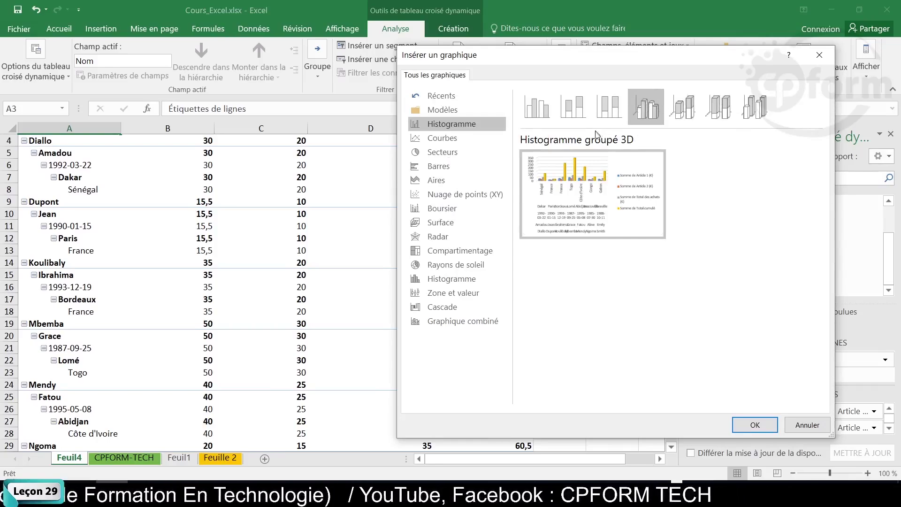
pyautogui.click(754, 424)
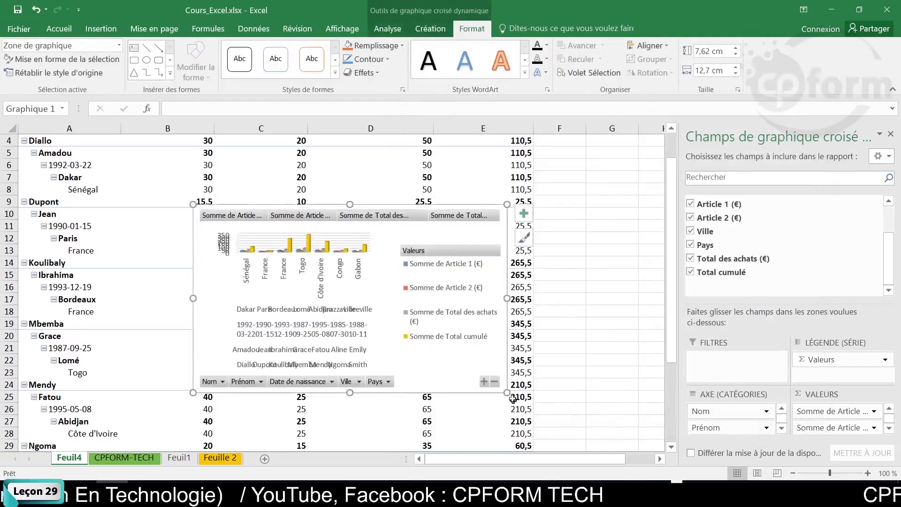
# Enlarge the pivot chart to about 12.13 cm high by 24.11 cm wide
pyautogui.moveTo(558, 405); pyautogui.dragTo(632, 442)
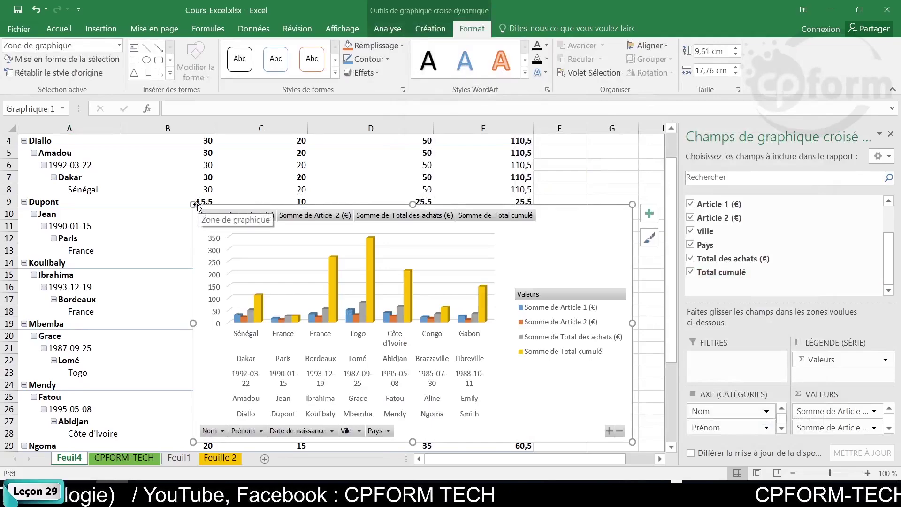
pyautogui.moveTo(193, 204); pyautogui.dragTo(37, 142)
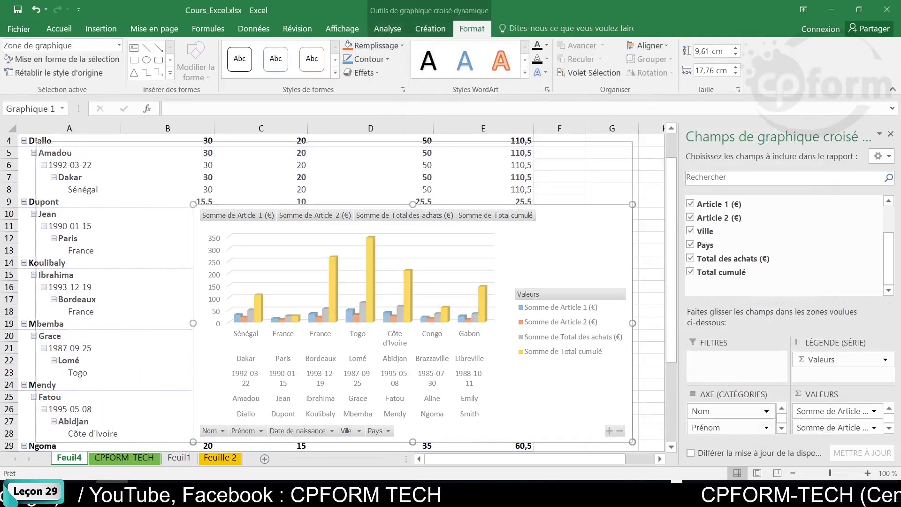
pyautogui.scroll(-2, 240, 310)
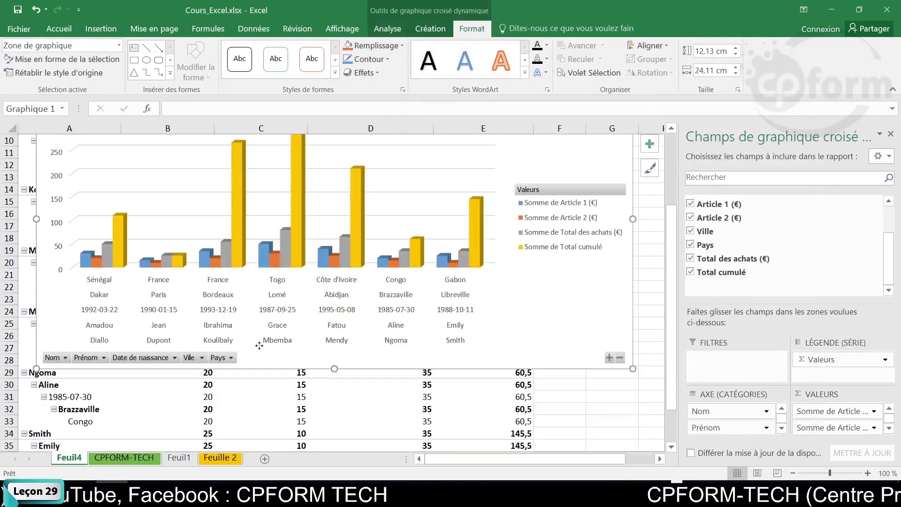
# Examine the filter lists of the pivot chart's Ville, Date de naissance, Prénom and Nom fields, keeping every item selected
pyautogui.click(201, 358)
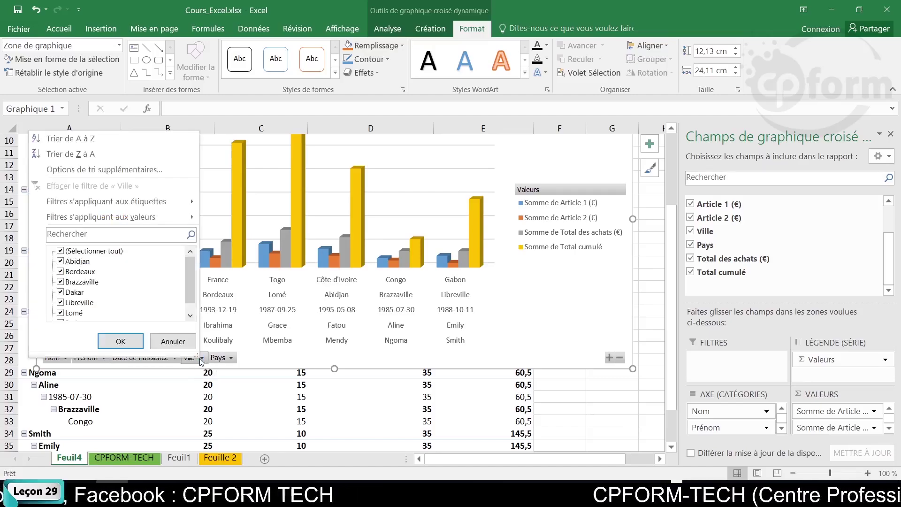
pyautogui.scroll(-1, 141, 296)
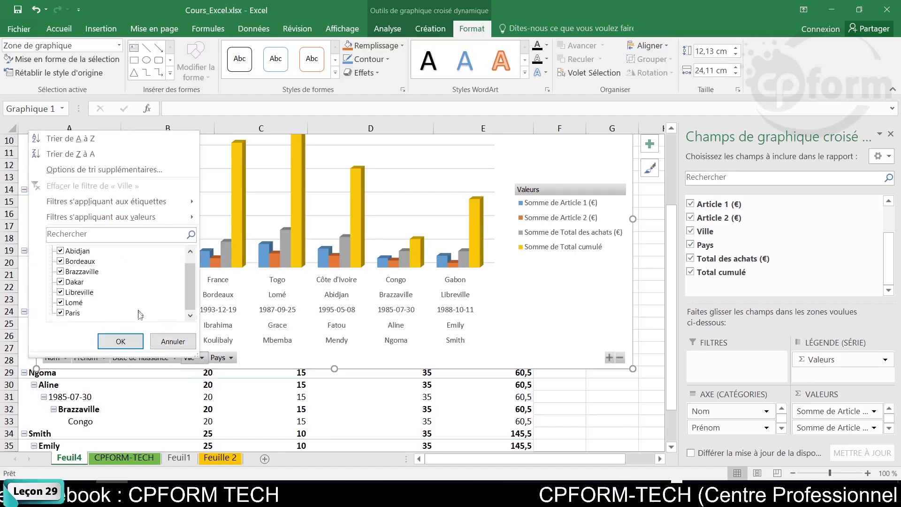
pyautogui.click(131, 341)
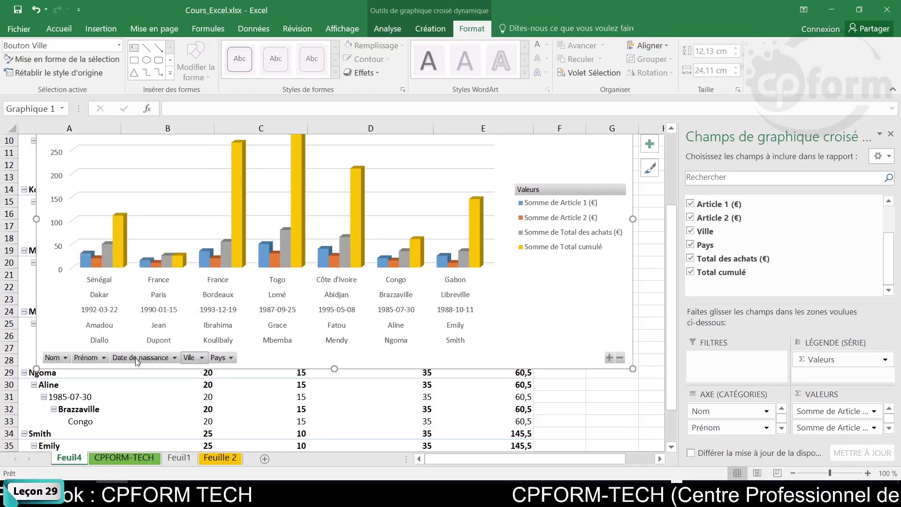
pyautogui.click(174, 357)
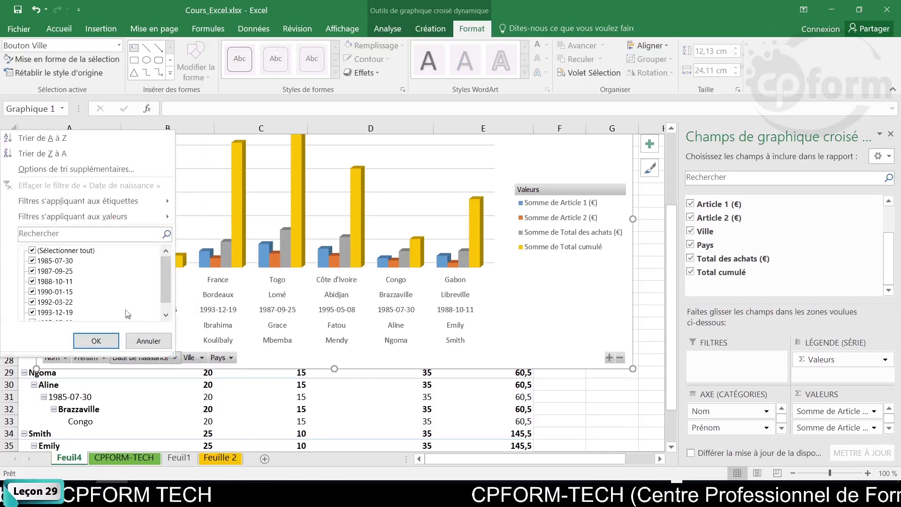
pyautogui.click(108, 341)
pyautogui.click(104, 358)
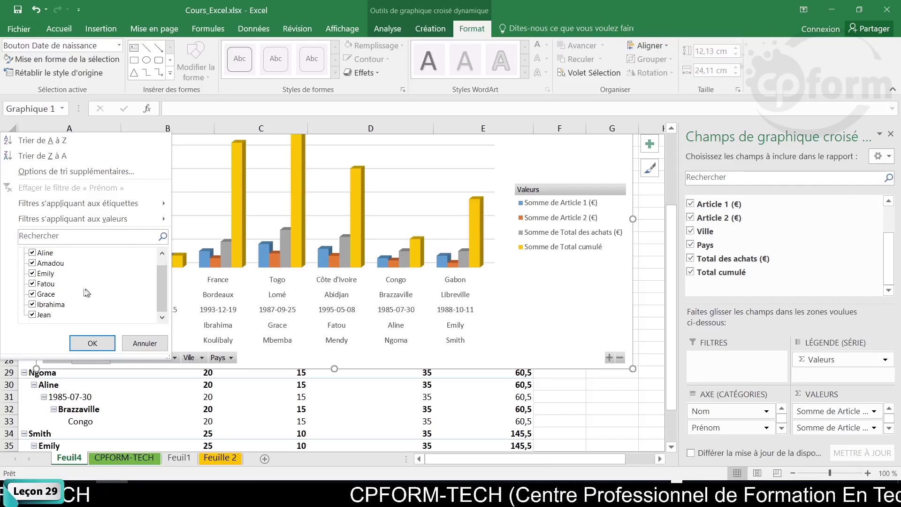
pyautogui.click(108, 341)
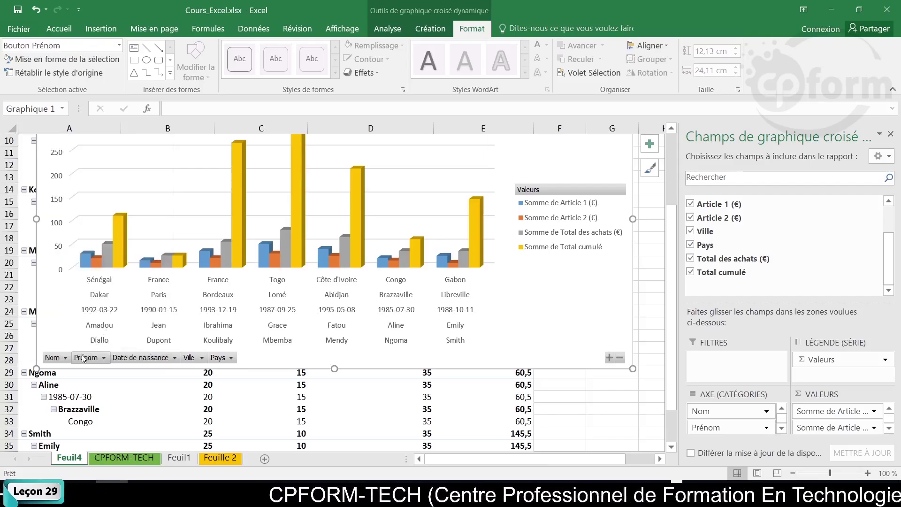
pyautogui.click(64, 357)
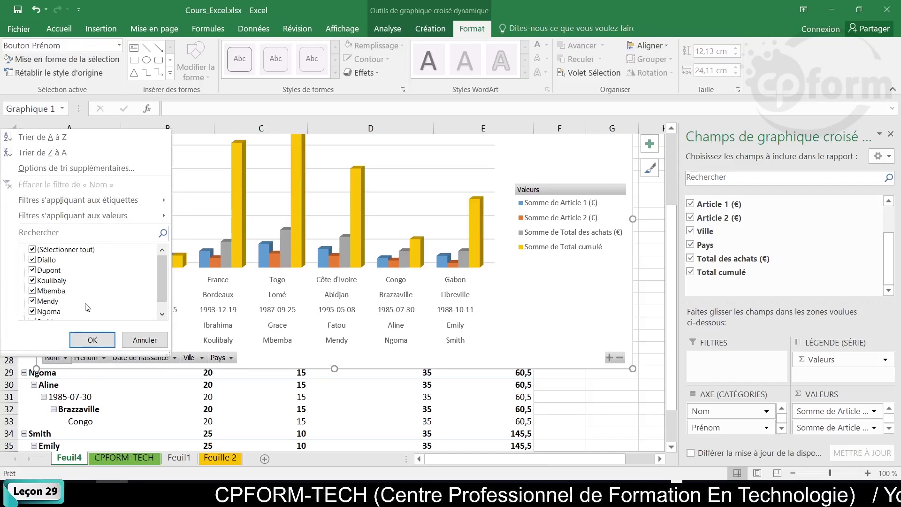
pyautogui.scroll(-1, 77, 276)
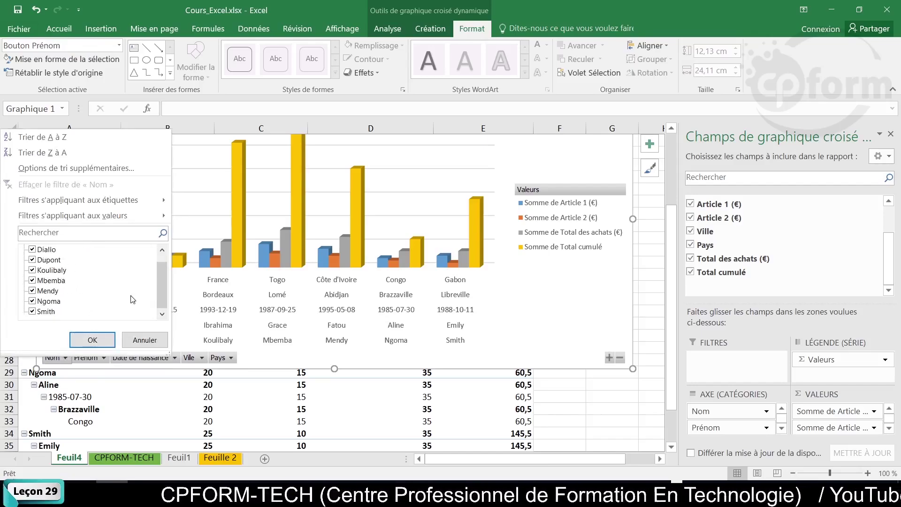
pyautogui.click(92, 340)
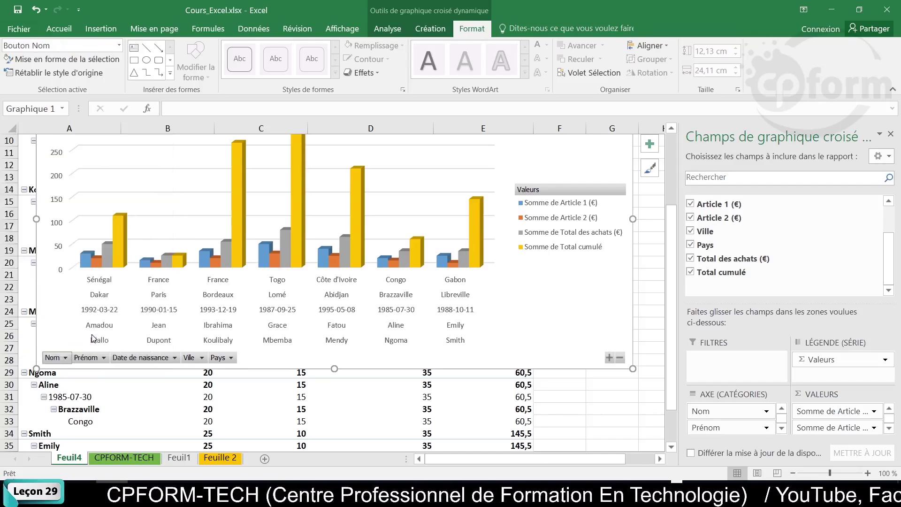
# Delete the 3D clustered column pivot chart from Feuil4
pyautogui.scroll(3, 410, 306)
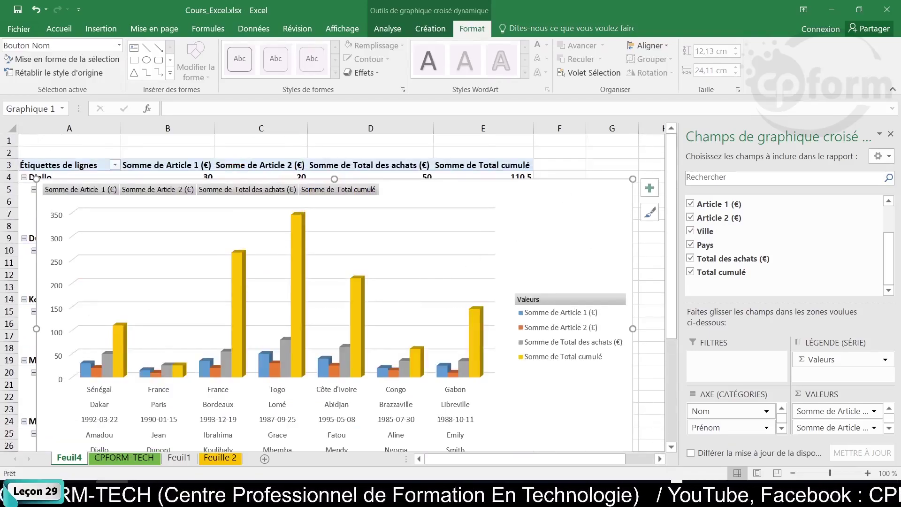
pyautogui.click(544, 243)
pyautogui.press('Delete')
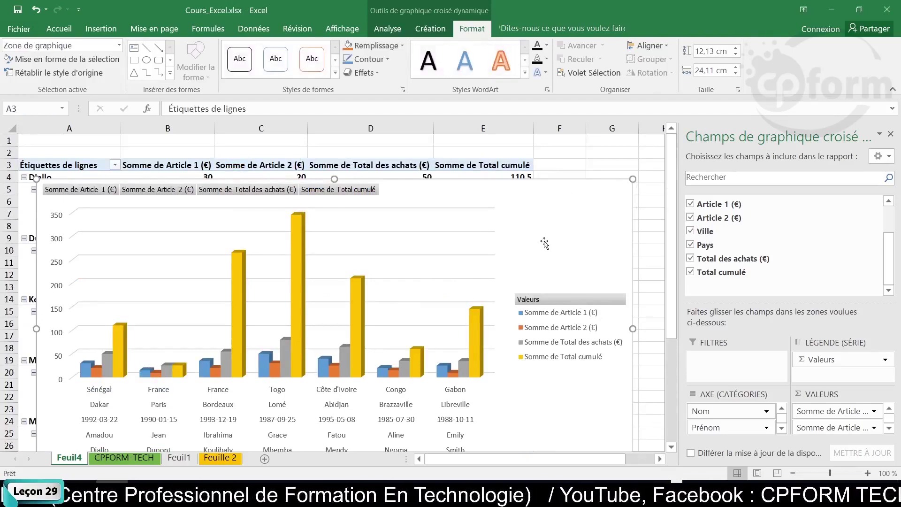
# Apply the style "Style de tableau croisé dynamique clair 14" to the whole pivot table
pyautogui.scroll(-3, 334, 232)
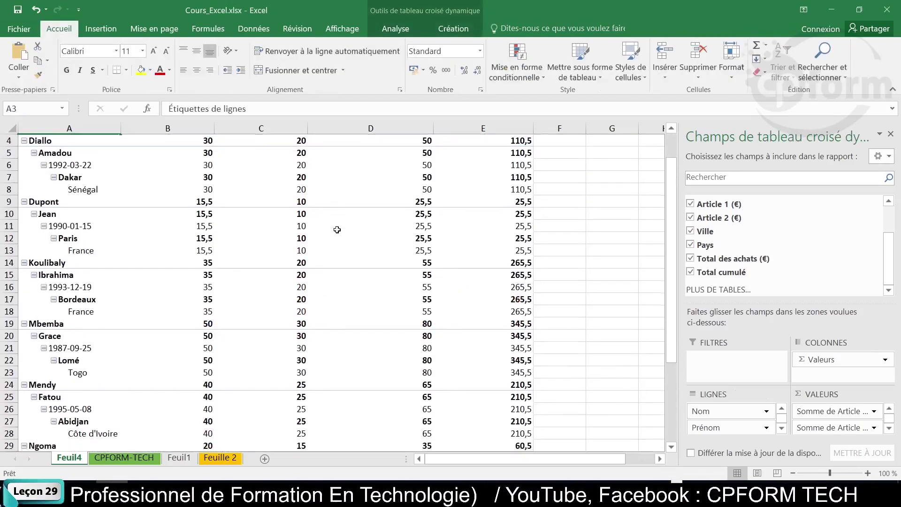
pyautogui.keyDown('ctrl'); pyautogui.scroll(-2, 340, 228); pyautogui.keyUp('ctrl')
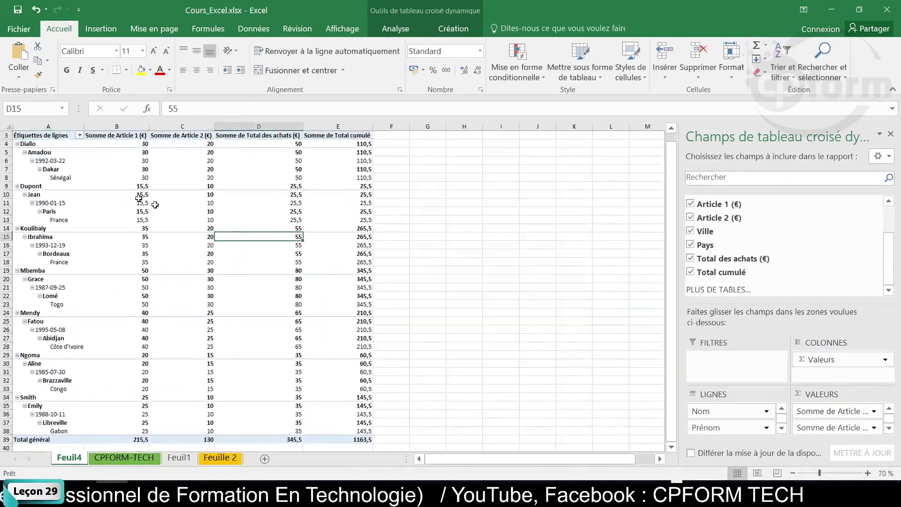
pyautogui.moveTo(36, 136); pyautogui.dragTo(353, 440)
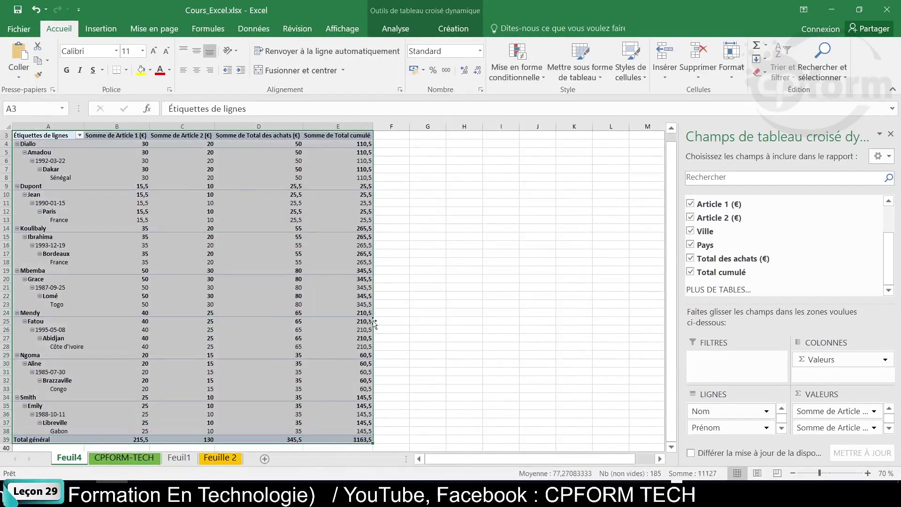
pyautogui.click(452, 29)
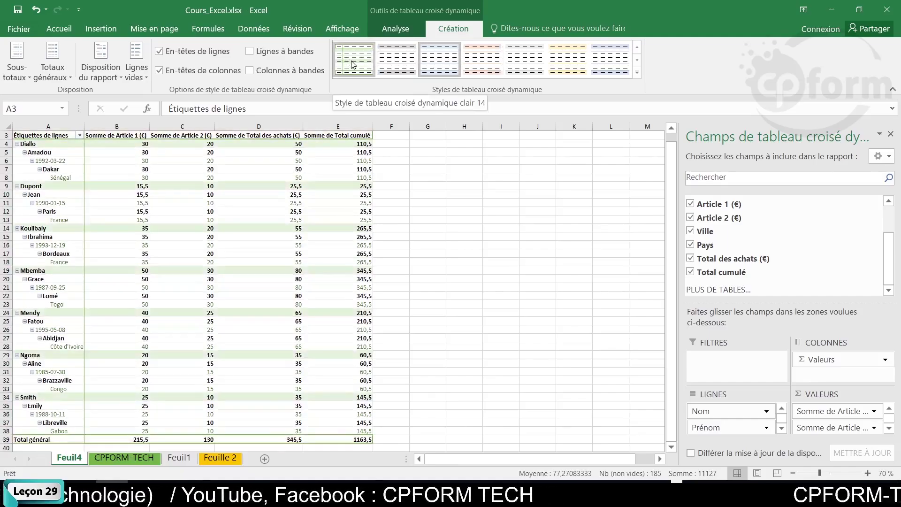
pyautogui.click(353, 64)
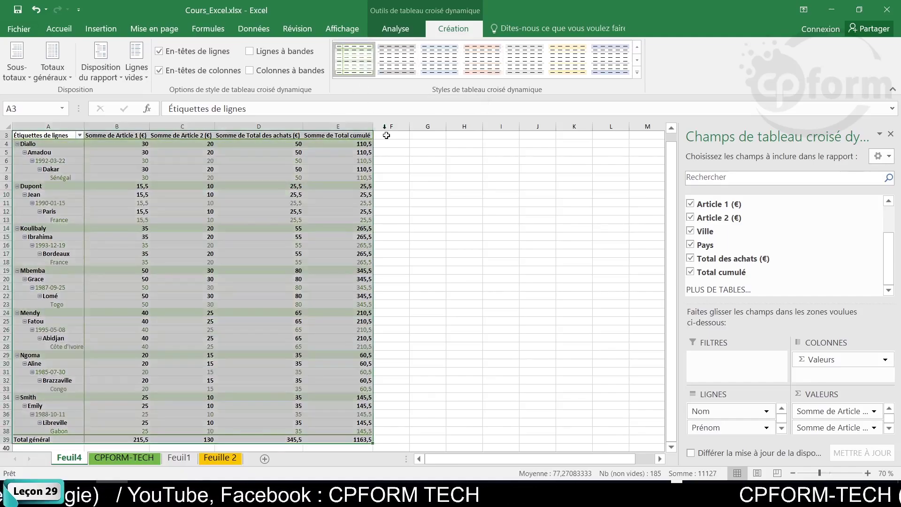
pyautogui.click(427, 261)
# Look over the restyled pivot table from its header row down to the Total général row
pyautogui.scroll(3, 339, 313)
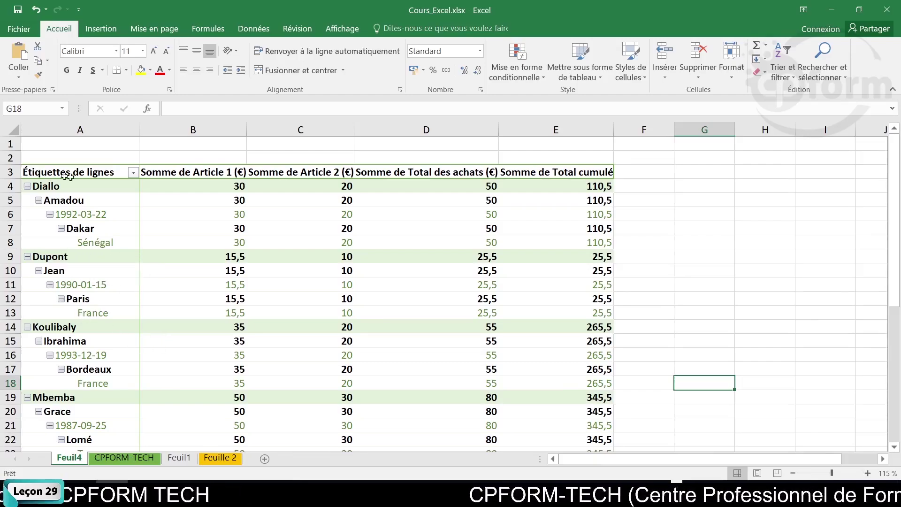
pyautogui.scroll(-4, 155, 317)
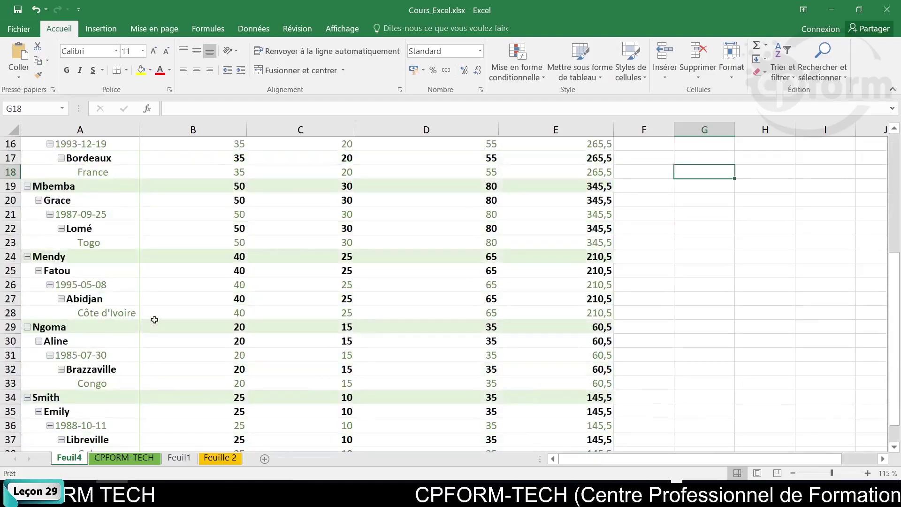
pyautogui.keyDown('ctrl'); pyautogui.scroll(-6, 154, 317); pyautogui.keyUp('ctrl')
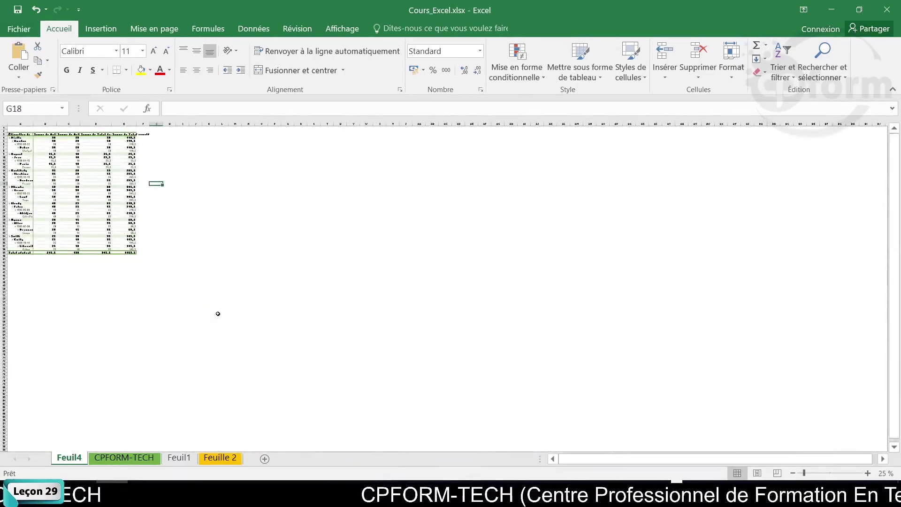
pyautogui.keyDown('ctrl'); pyautogui.scroll(3, 218, 313); pyautogui.keyUp('ctrl')
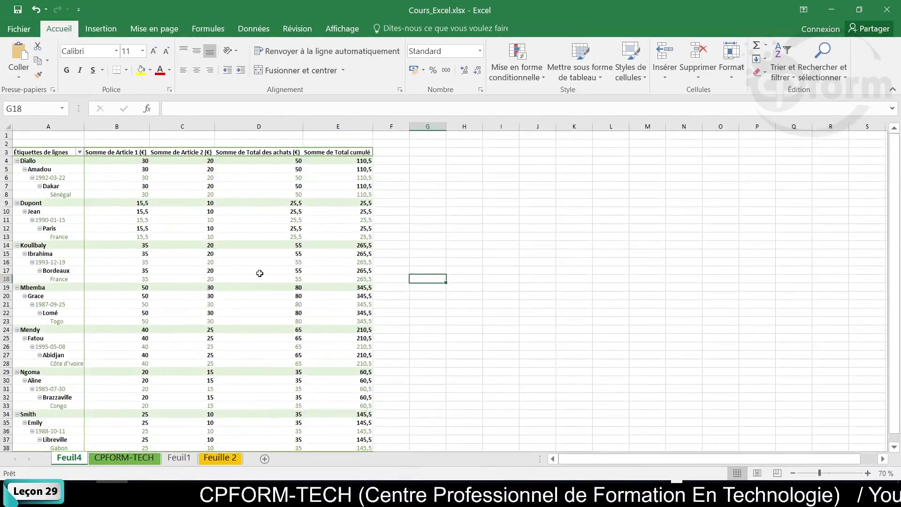
pyautogui.scroll(-3, 261, 270)
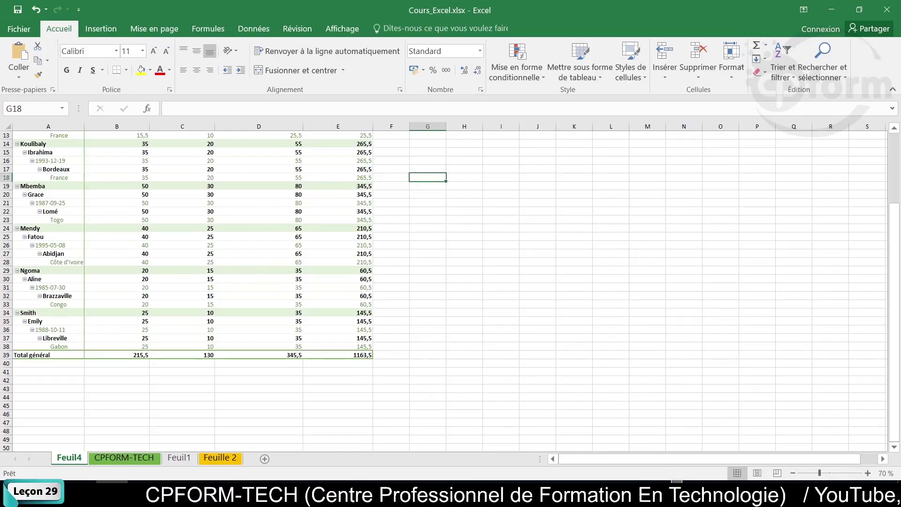
pyautogui.scroll(4, 312, 335)
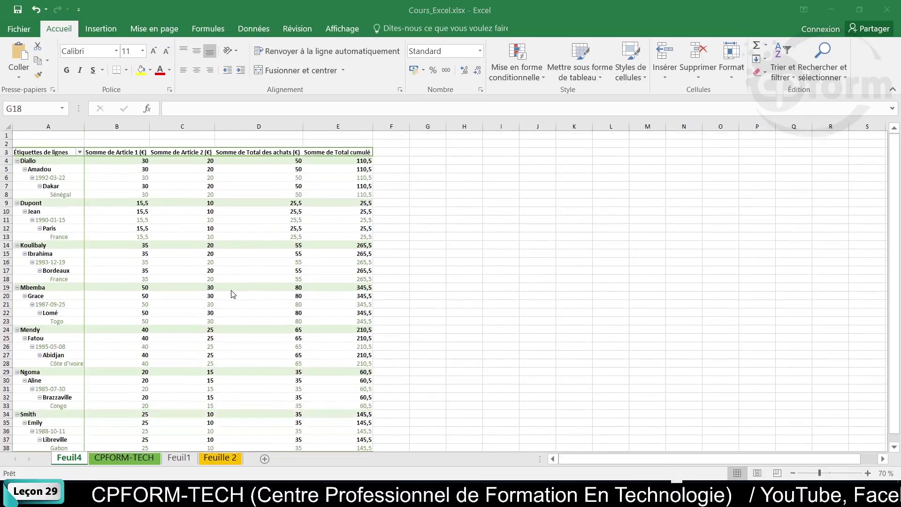
pyautogui.keyDown('ctrl'); pyautogui.scroll(2, 233, 294); pyautogui.keyUp('ctrl')
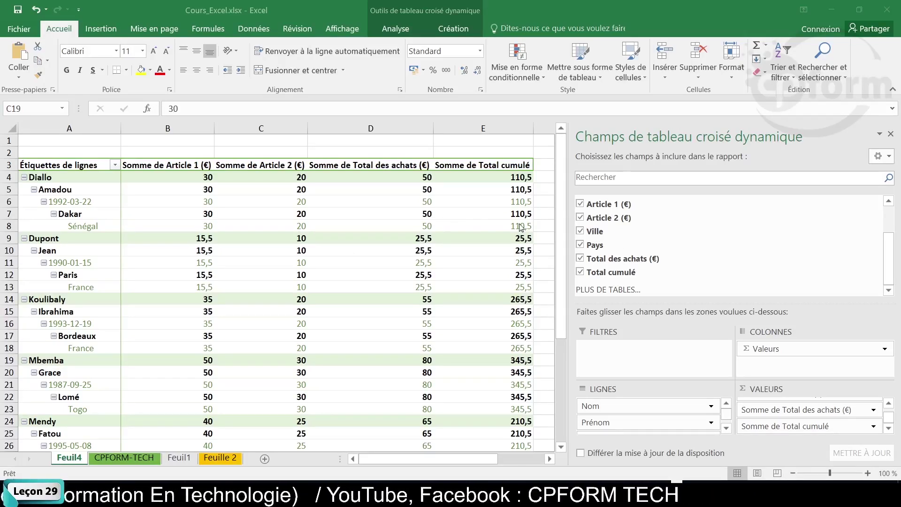
# Move the fields Ville and Pays from the row labels to the pivot table's report filters
pyautogui.scroll(2, 609, 244)
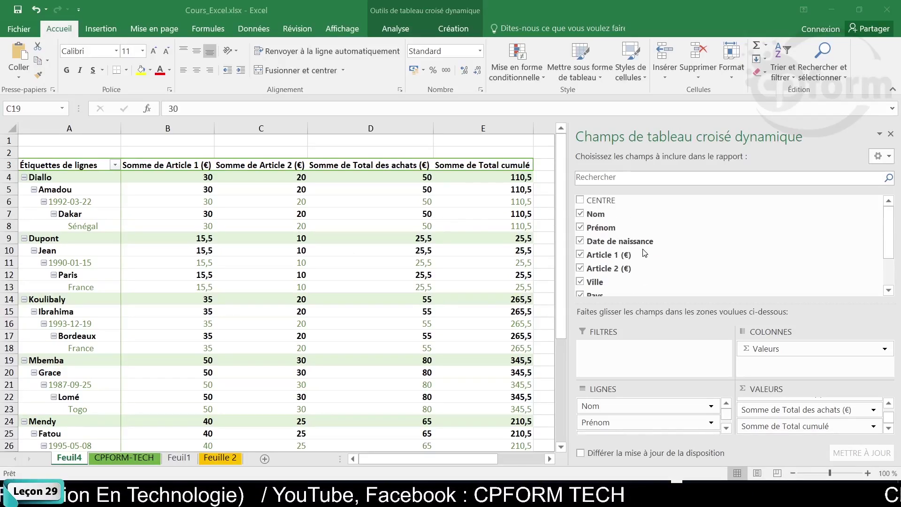
pyautogui.scroll(-2, 643, 251)
pyautogui.scroll(2, 629, 233)
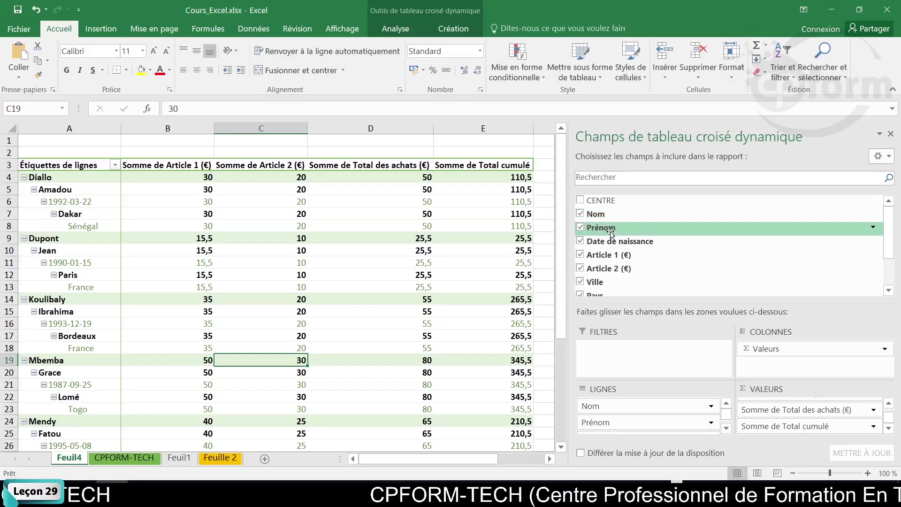
pyautogui.scroll(-1, 610, 233)
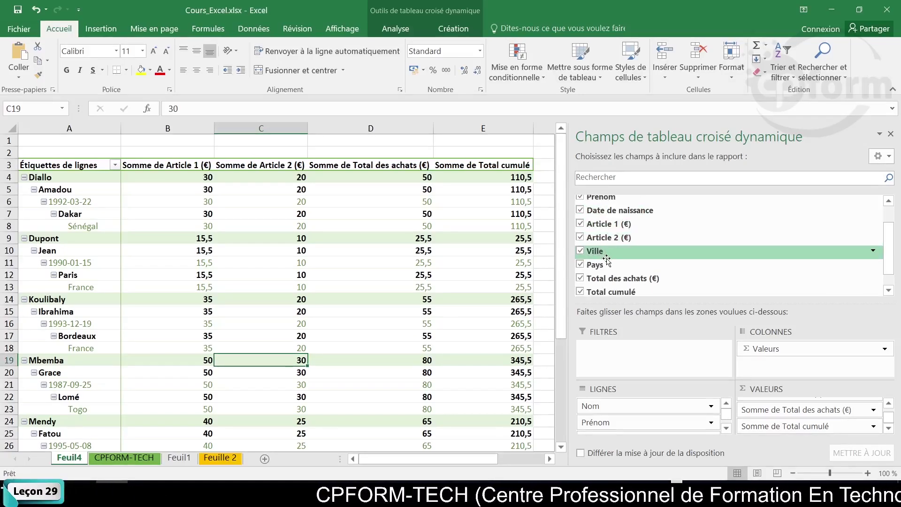
pyautogui.moveTo(611, 254); pyautogui.dragTo(620, 352)
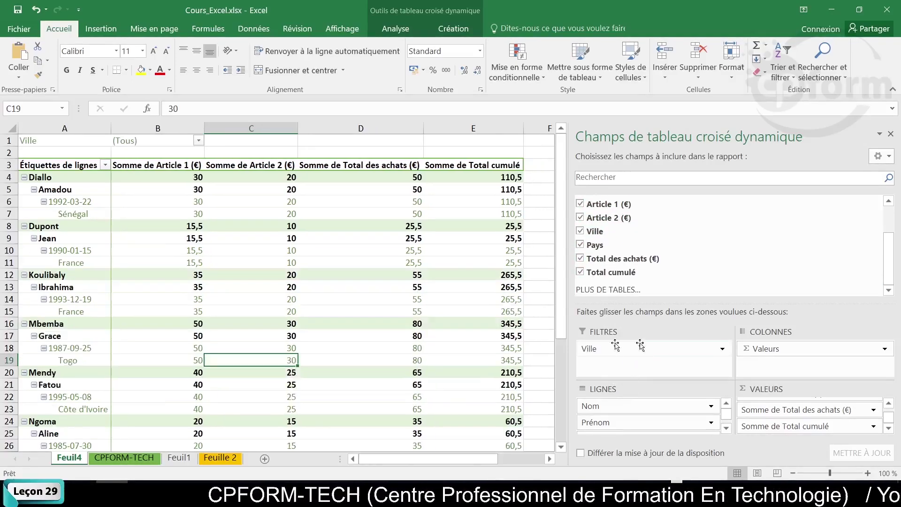
pyautogui.moveTo(595, 245); pyautogui.dragTo(617, 361)
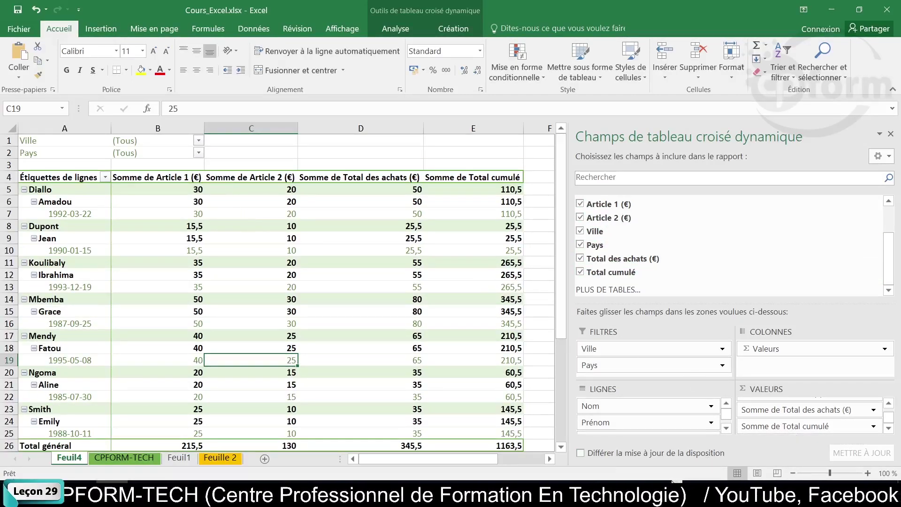
pyautogui.click(770, 494)
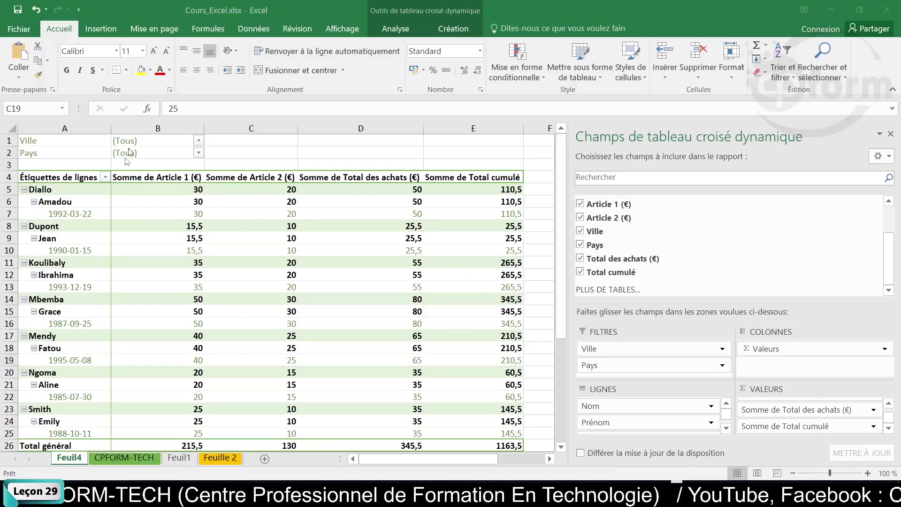
# Review the rearranged pivot table from the Ville and Pays filters down to the grand total
pyautogui.scroll(-12, 197, 205)
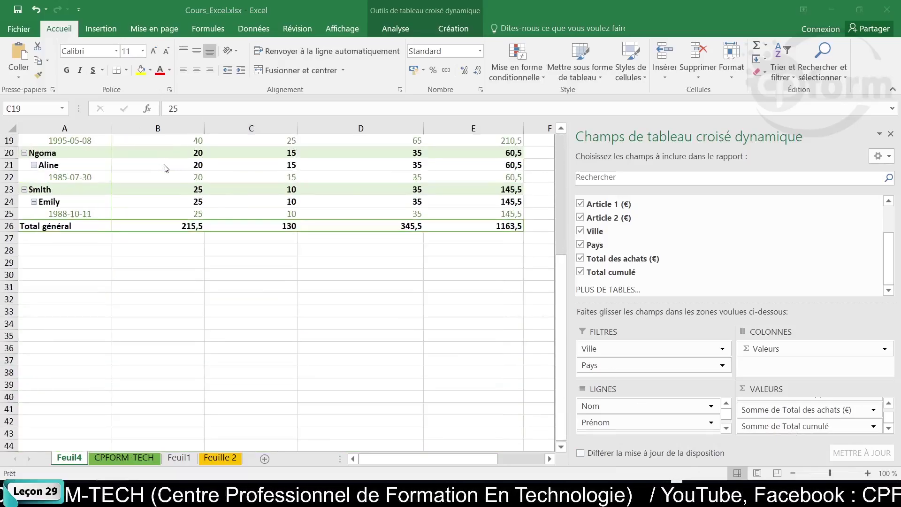
pyautogui.scroll(7, 197, 205)
pyautogui.scroll(5, 198, 207)
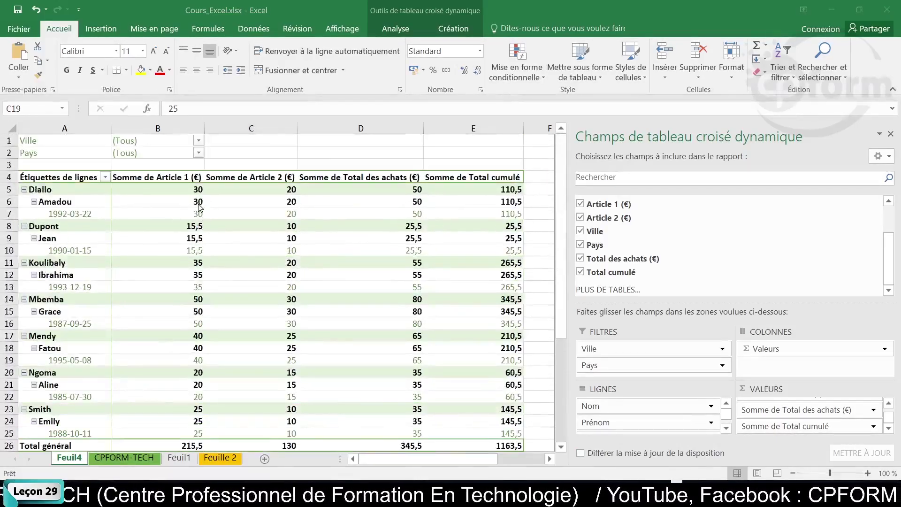
pyautogui.scroll(-3, 199, 207)
pyautogui.scroll(3, 198, 207)
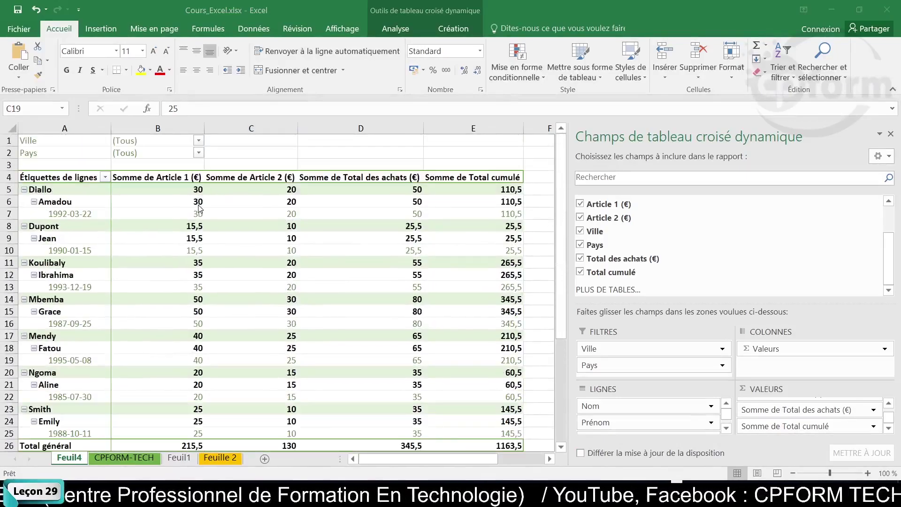
pyautogui.scroll(-2, 200, 209)
pyautogui.scroll(2, 201, 209)
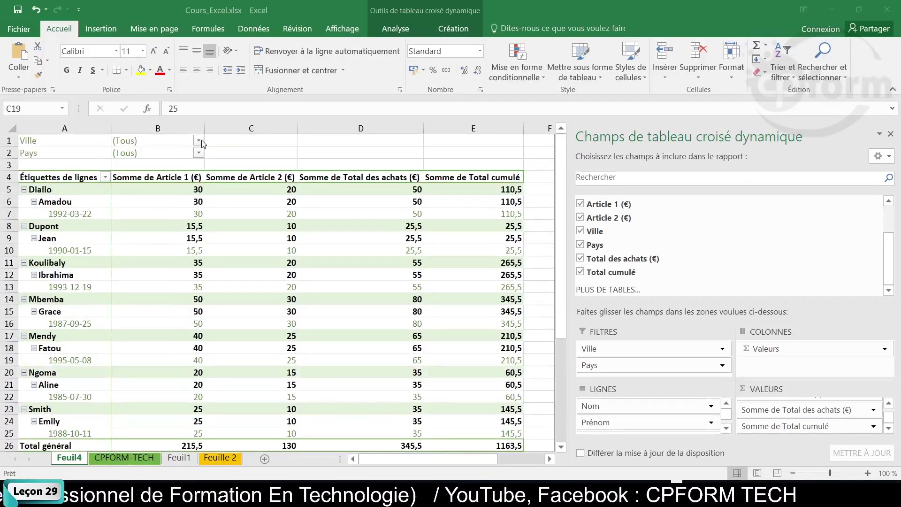
# Filter the pivot table by the Ville report filter to show only Brazzaville
pyautogui.scroll(1, 484, 302)
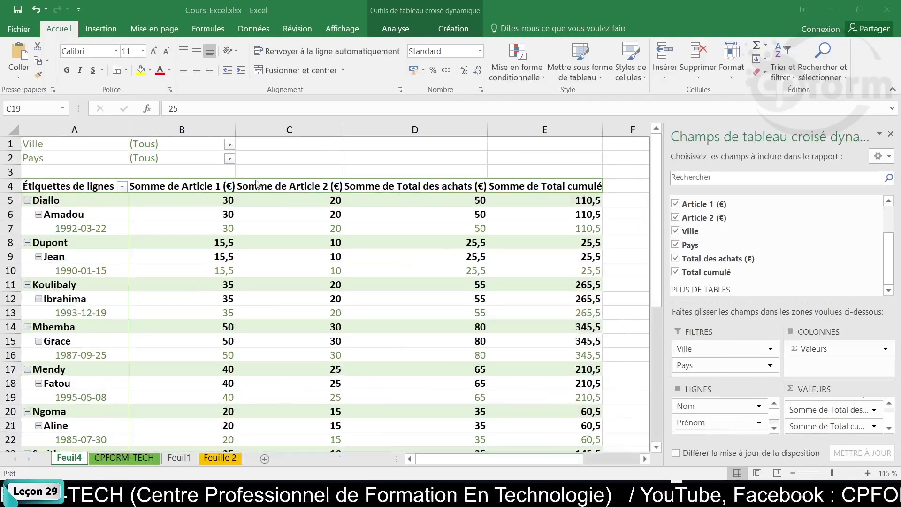
pyautogui.click(230, 146)
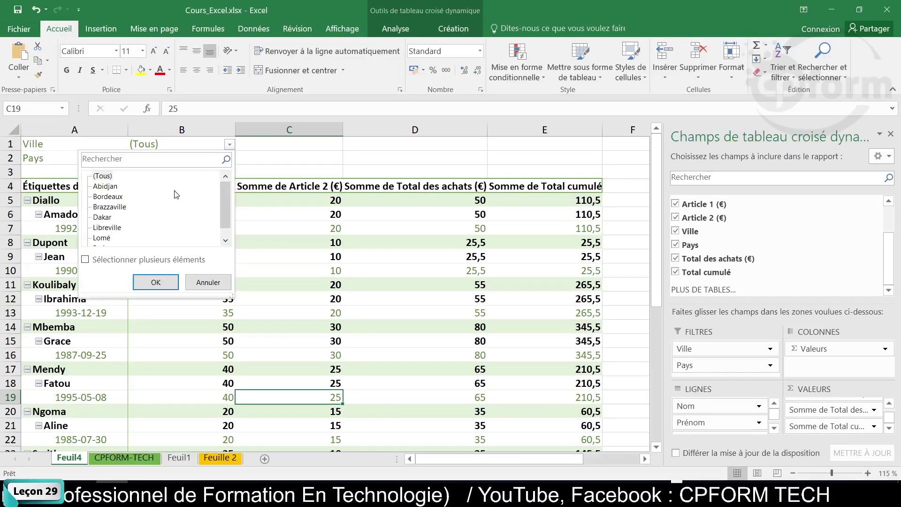
pyautogui.scroll(-1, 174, 197)
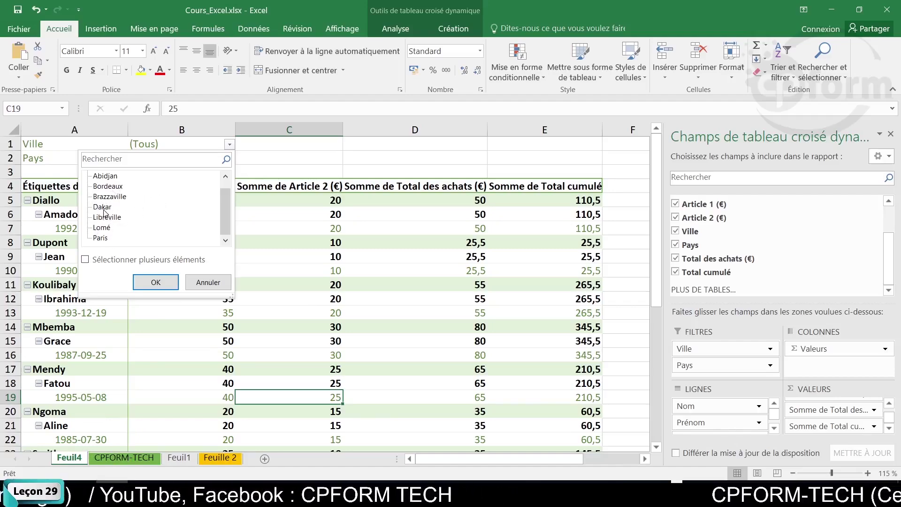
pyautogui.click(111, 187)
pyautogui.click(111, 196)
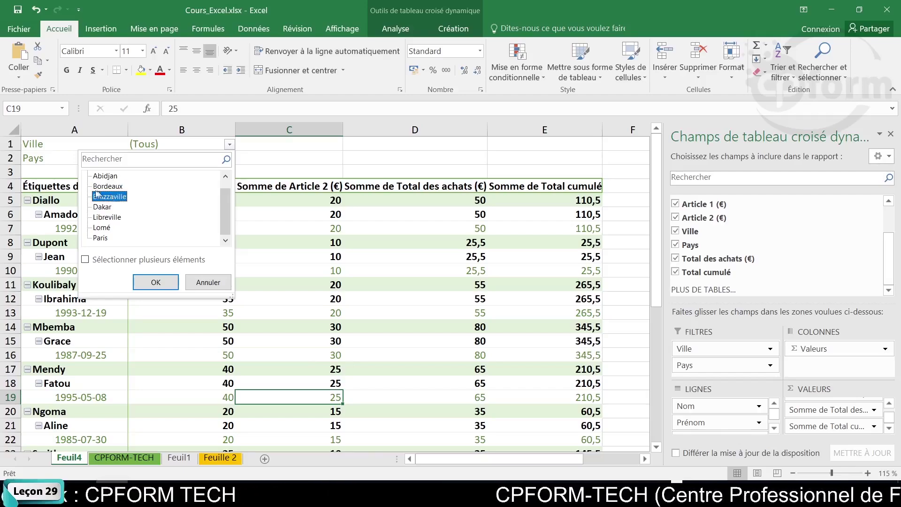
pyautogui.click(156, 282)
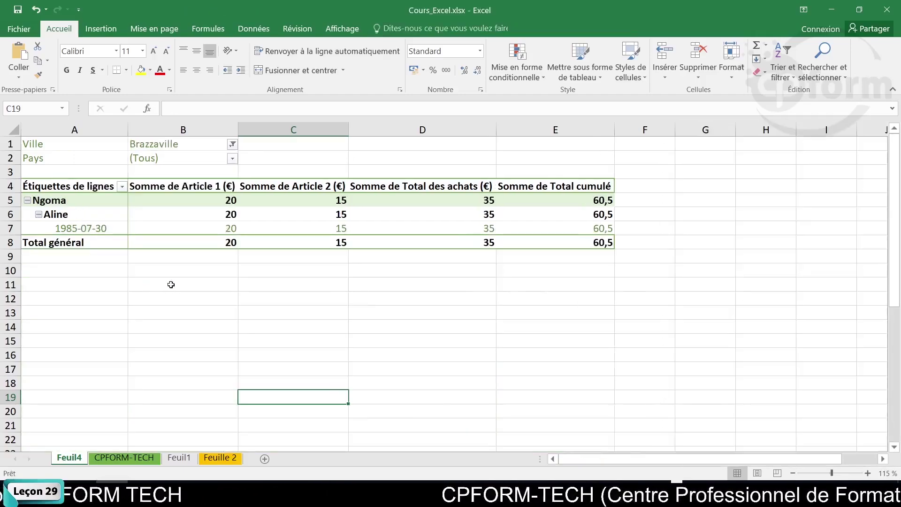
# Allow multiple items in the Ville filter and restrict it to Brazzaville, Dakar and Libreville
pyautogui.click(232, 144)
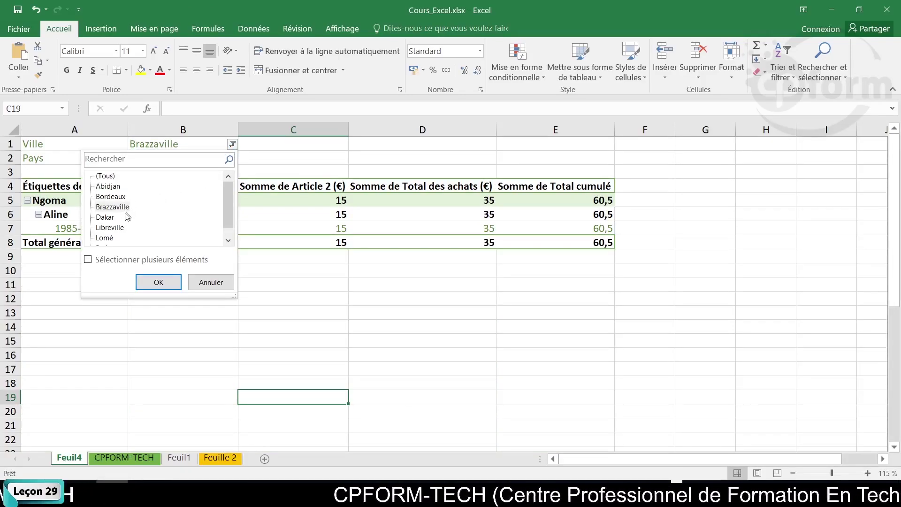
pyautogui.click(120, 227)
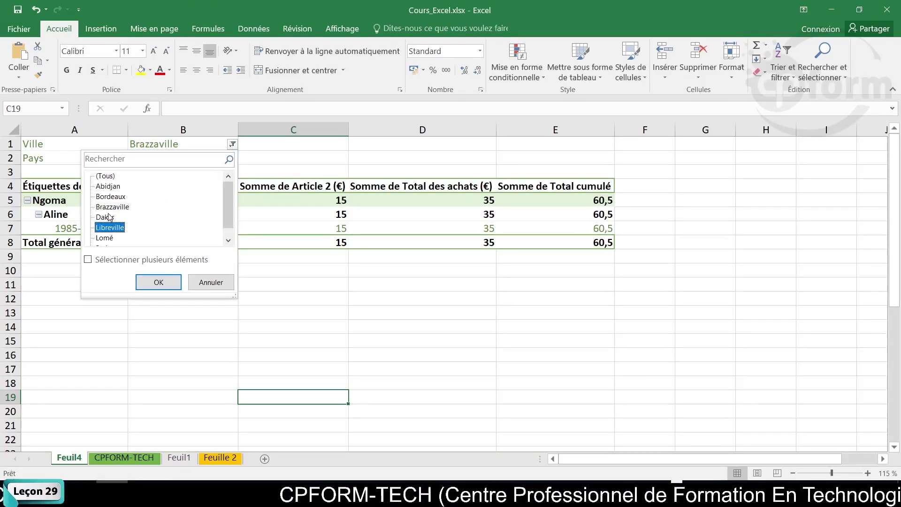
pyautogui.click(126, 262)
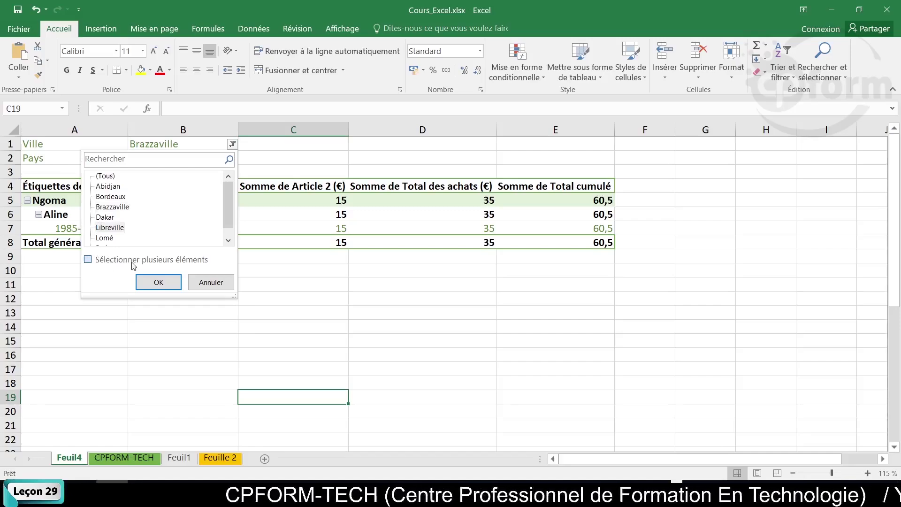
pyautogui.click(114, 207)
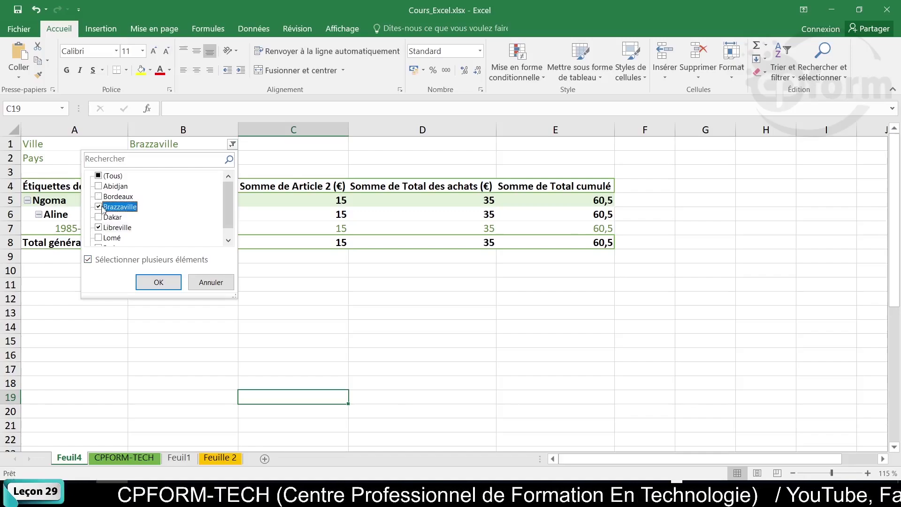
pyautogui.click(104, 217)
pyautogui.click(154, 282)
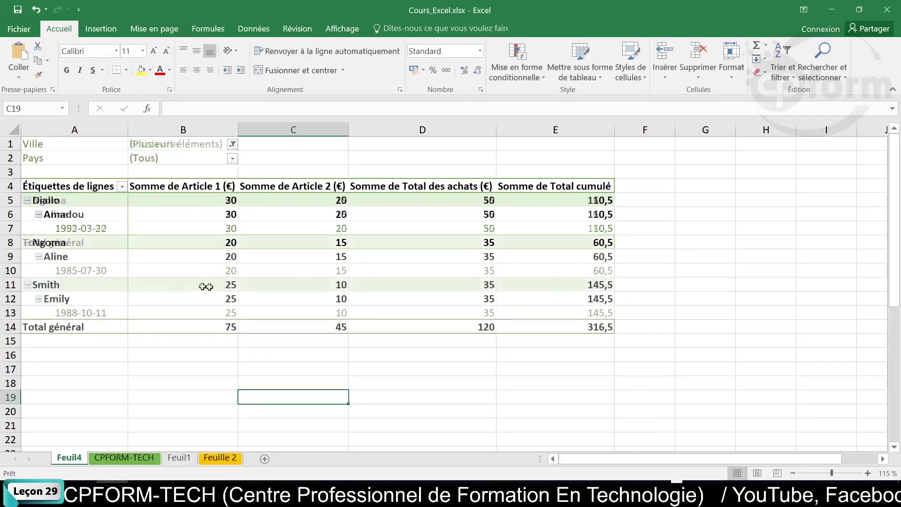
pyautogui.moveTo(249, 300)
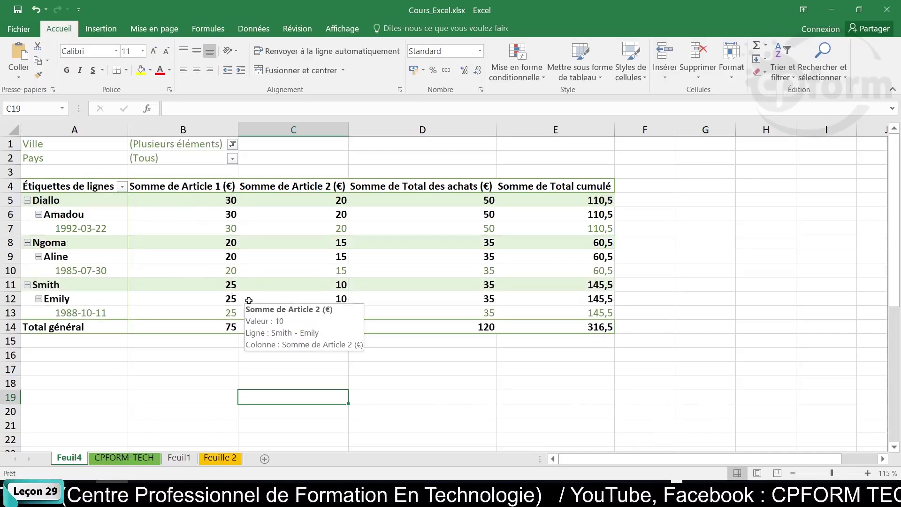
pyautogui.moveTo(205, 224)
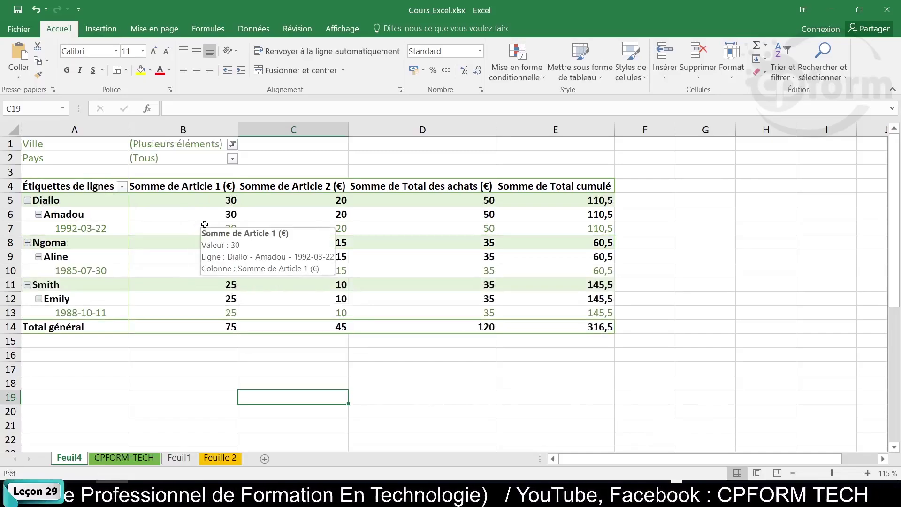
# Reset the Ville filter to (Tous) and check the full table down to the grand total
pyautogui.click(233, 145)
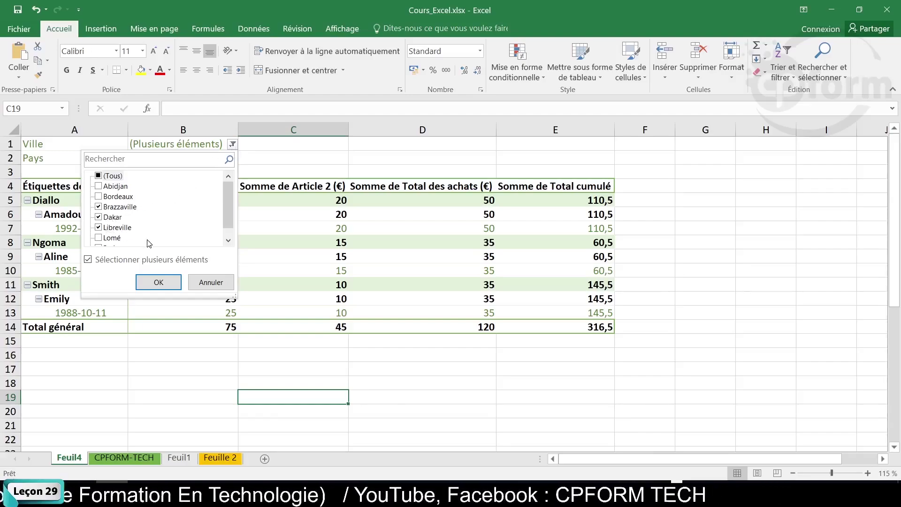
pyautogui.scroll(1, 221, 346)
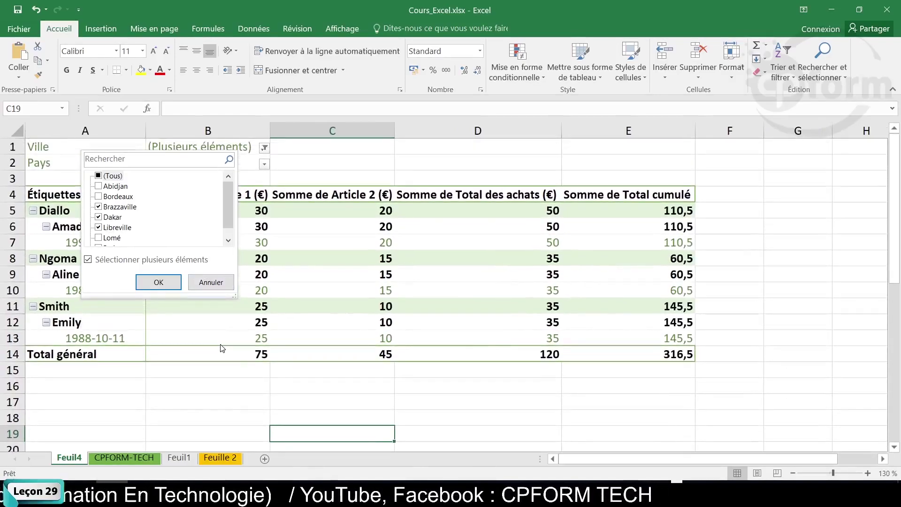
pyautogui.click(209, 281)
pyautogui.click(265, 148)
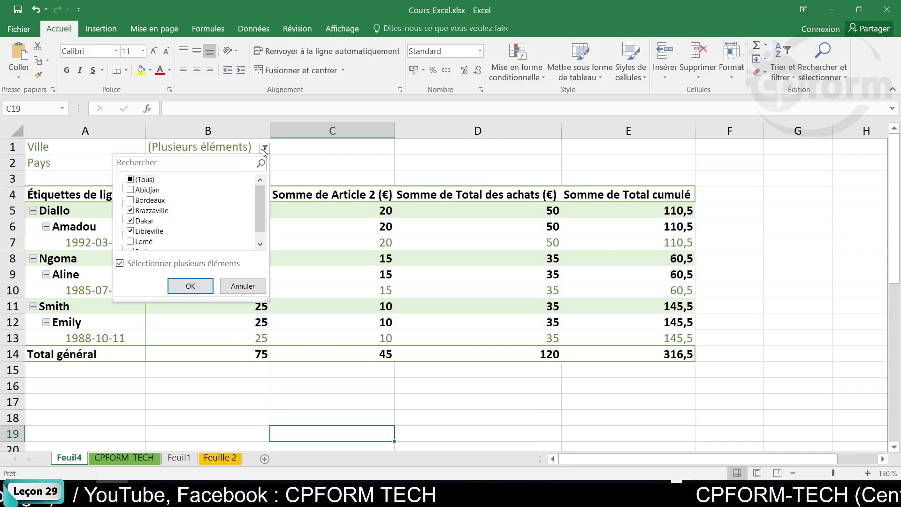
pyautogui.click(132, 211)
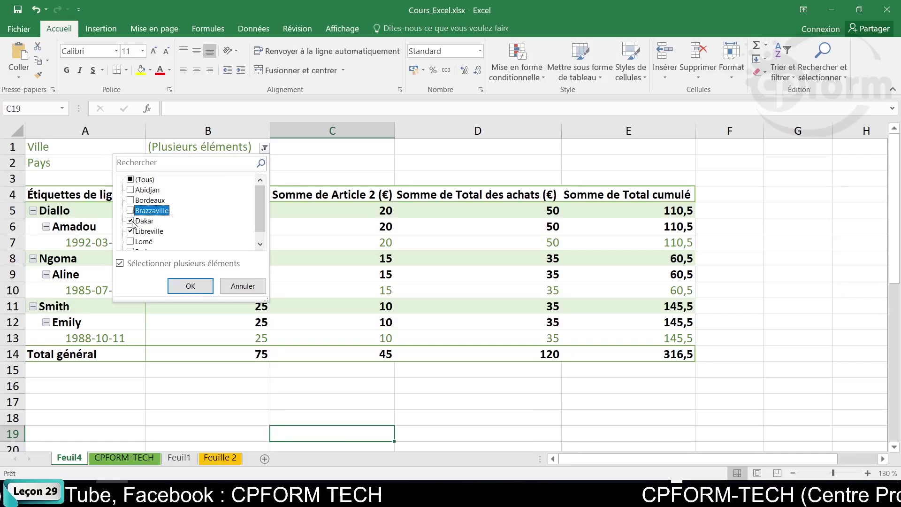
pyautogui.click(131, 221)
pyautogui.click(131, 231)
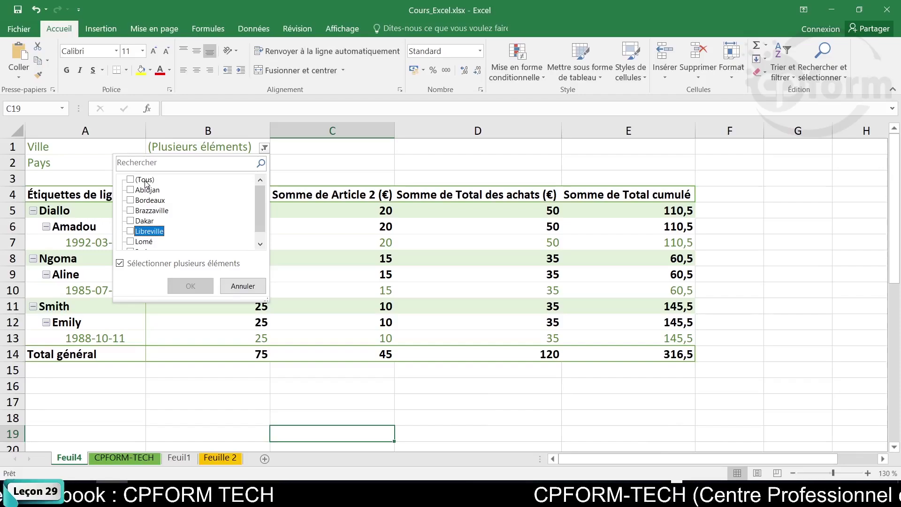
pyautogui.click(139, 181)
pyautogui.click(131, 180)
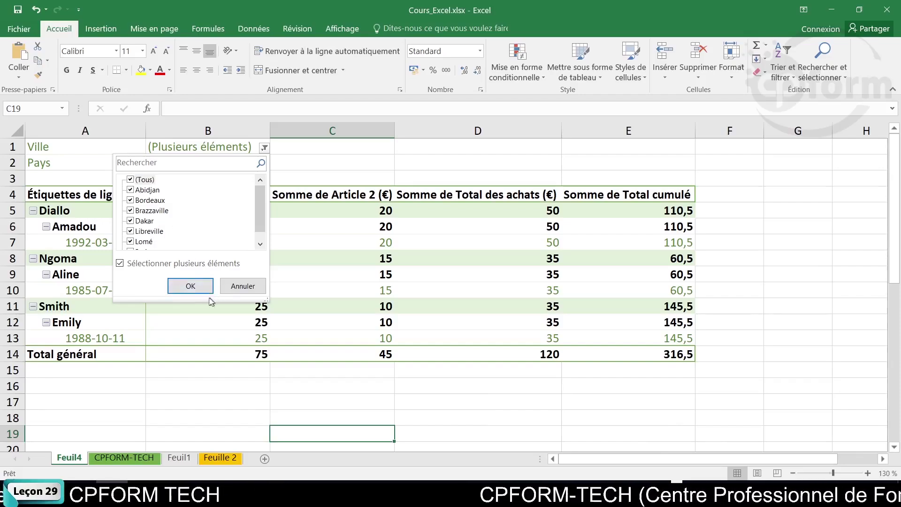
pyautogui.click(189, 285)
pyautogui.scroll(-8, 213, 275)
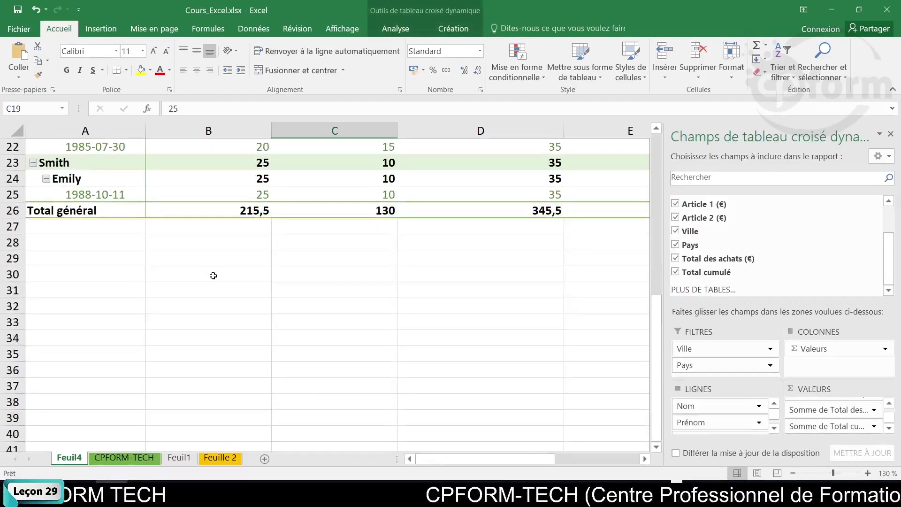
pyautogui.scroll(7, 213, 276)
pyautogui.scroll(1, 213, 277)
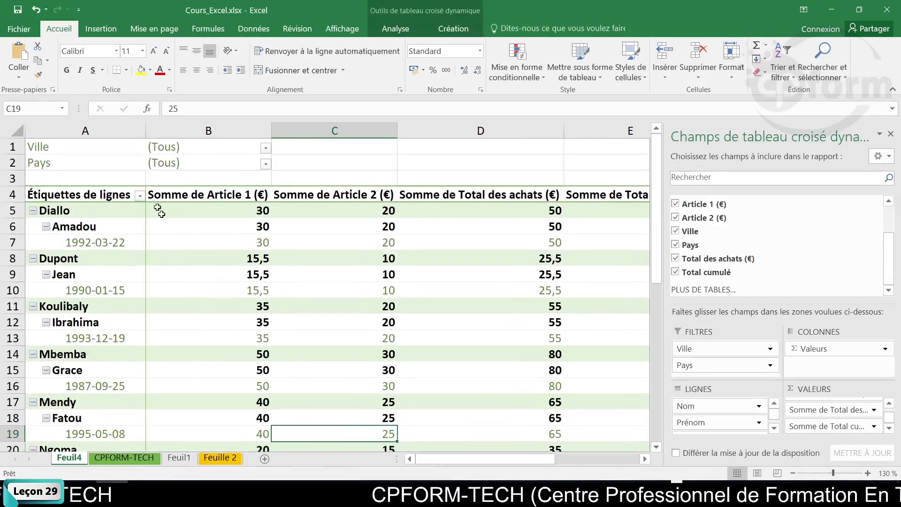
# Filter the pivot table by the Pays report filter to show only Congo
pyautogui.click(265, 164)
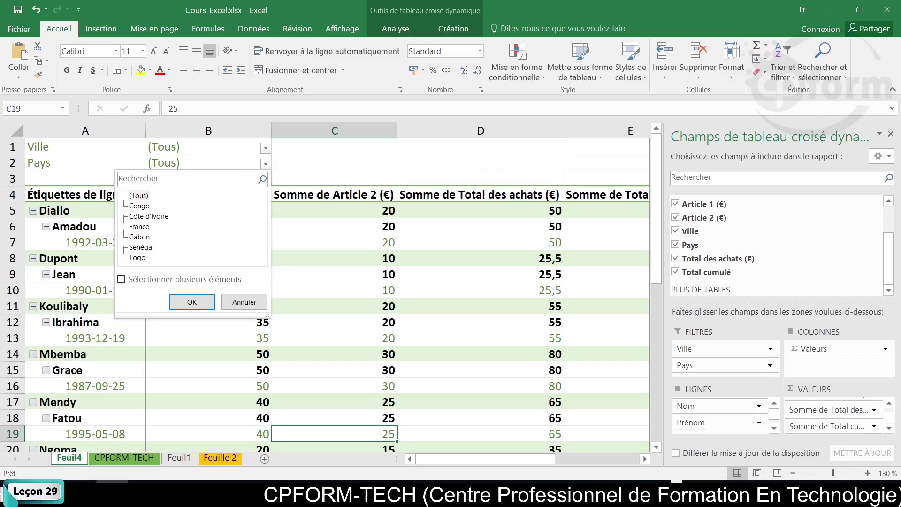
pyautogui.click(138, 208)
pyautogui.click(192, 302)
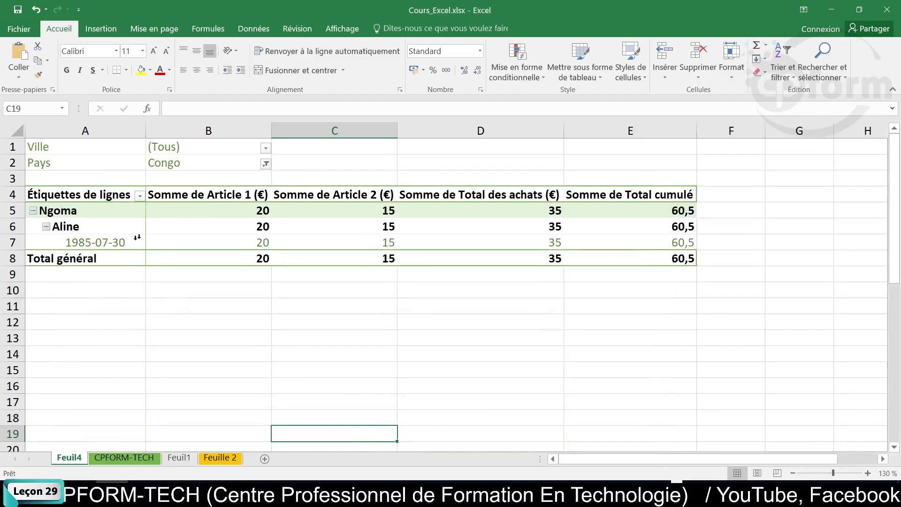
# Allow multiple items in the Pays filter and select Congo, Côte d'Ivoire, France and Gabon
pyautogui.click(265, 166)
pyautogui.click(132, 279)
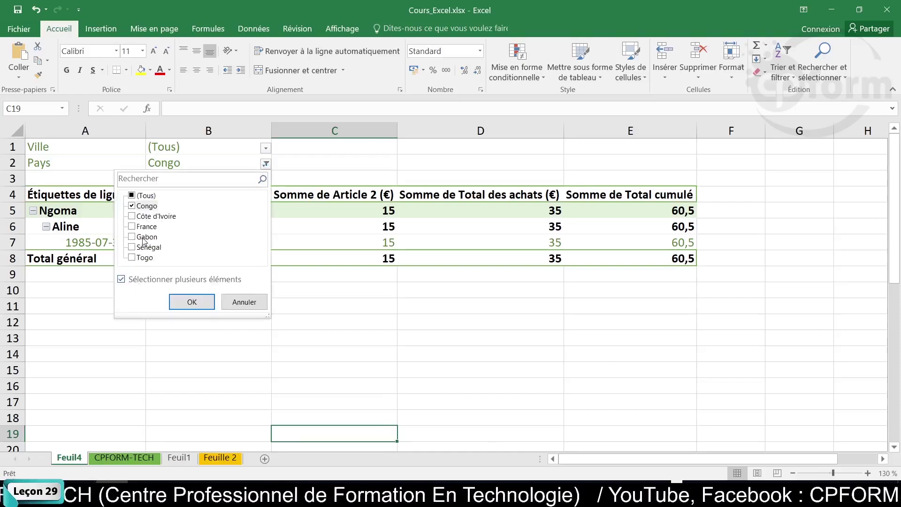
pyautogui.click(154, 217)
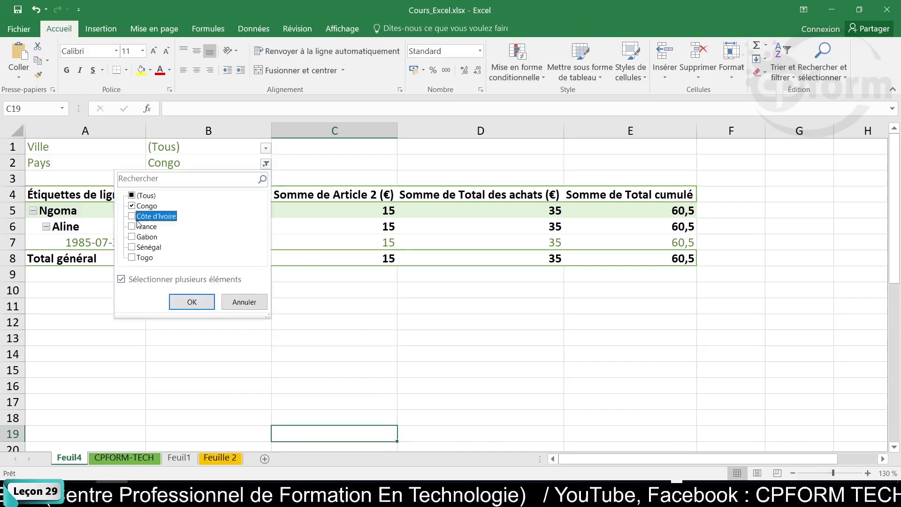
pyautogui.click(131, 227)
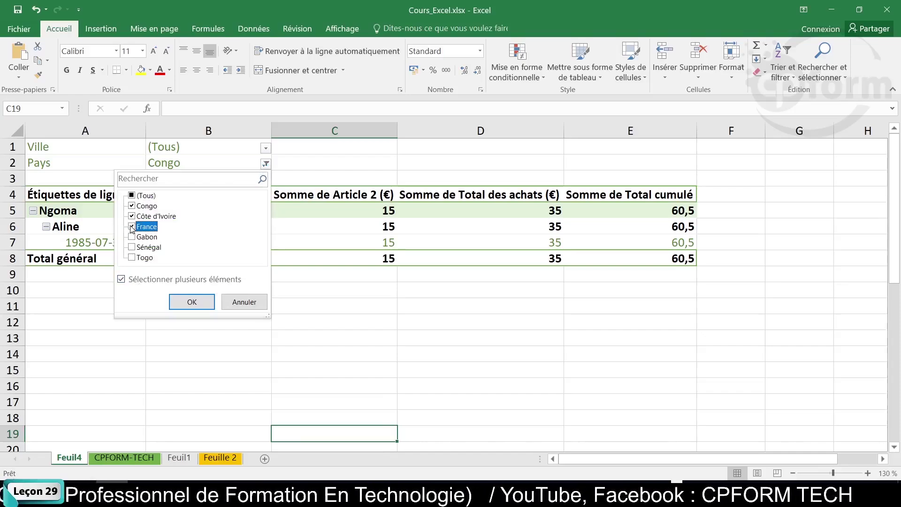
pyautogui.click(193, 300)
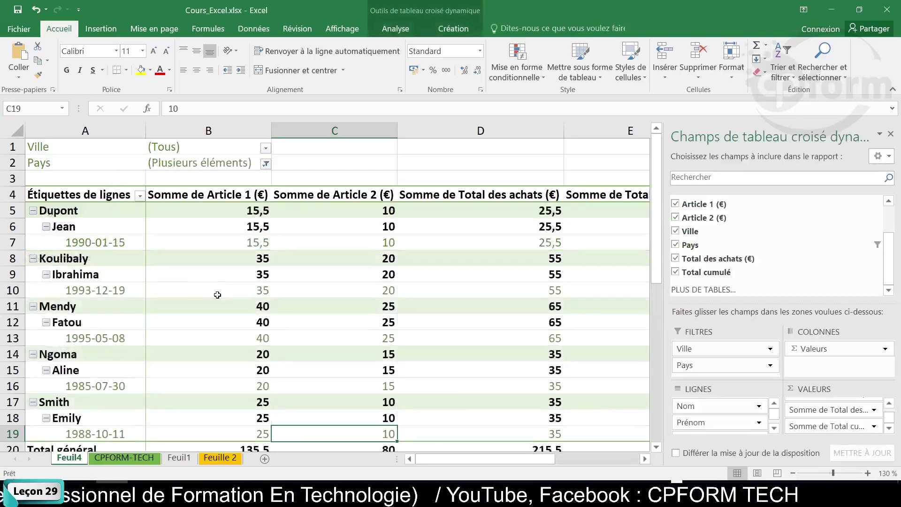
pyautogui.scroll(-2, 230, 299)
pyautogui.scroll(2, 230, 300)
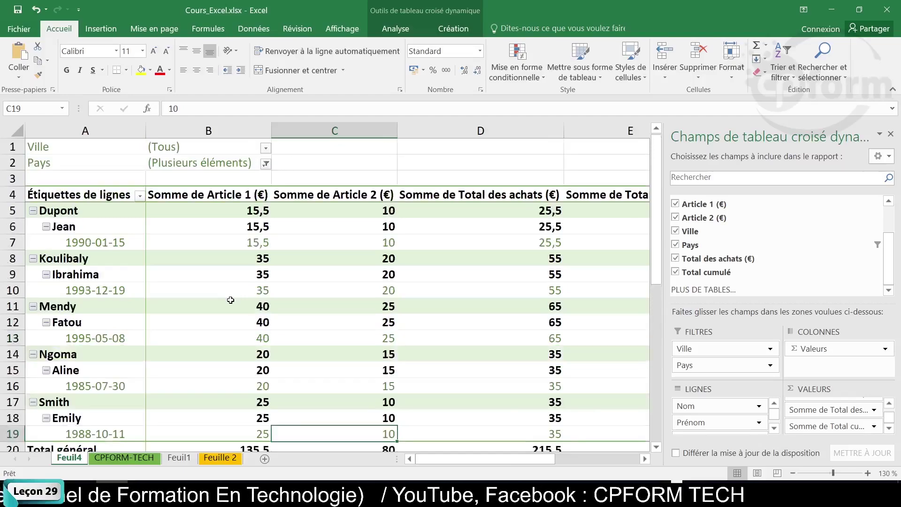
pyautogui.click(676, 492)
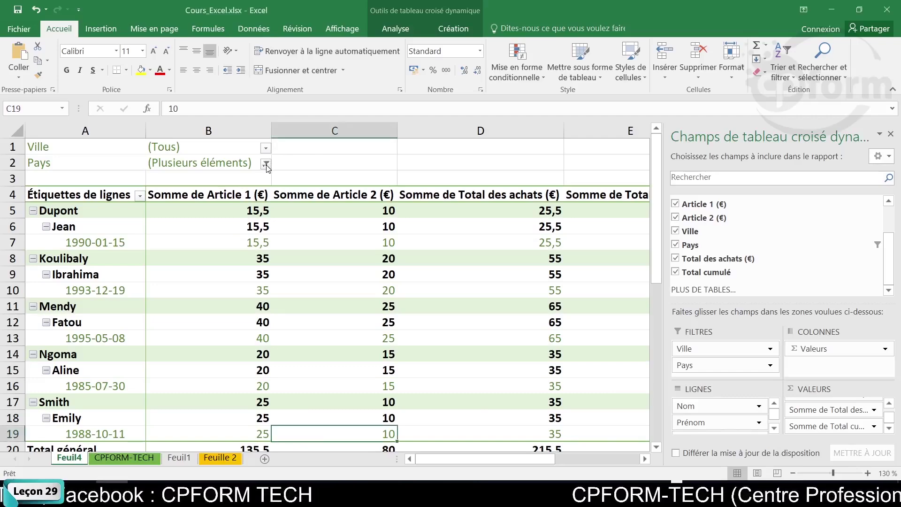
# Search for "congo" within the Pays filter and apply the match as the only selected country
pyautogui.click(266, 164)
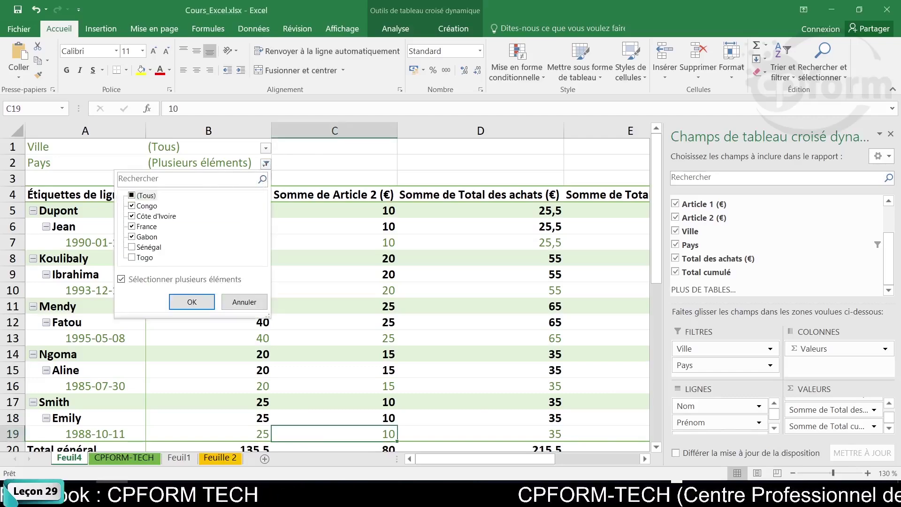
pyautogui.click(119, 179)
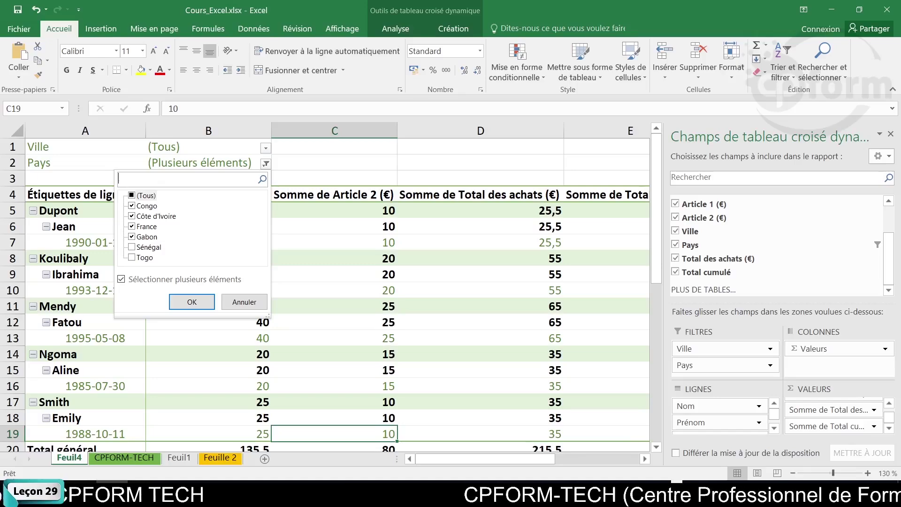
pyautogui.write('c')
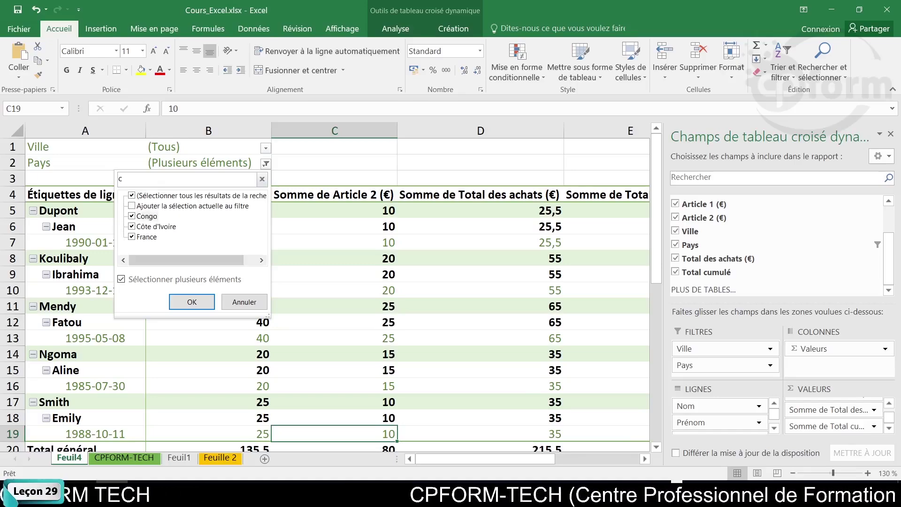
pyautogui.write('on')
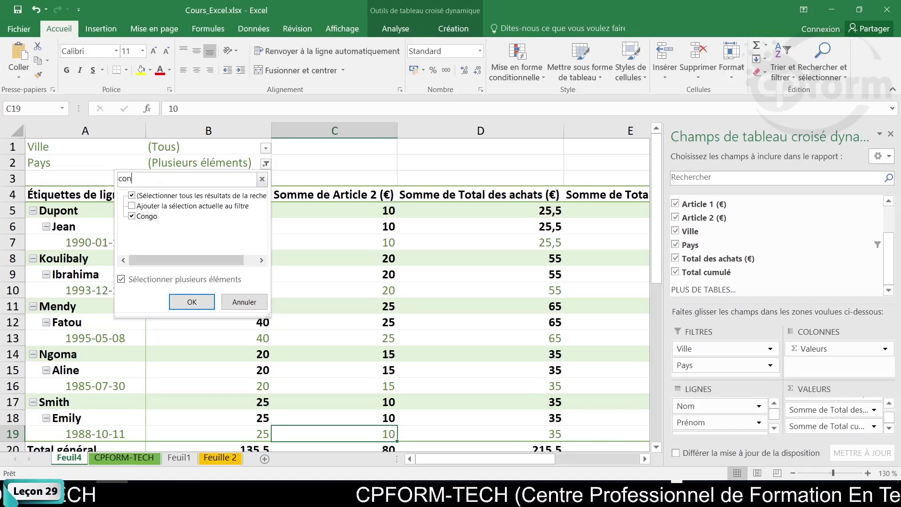
pyautogui.write('g')
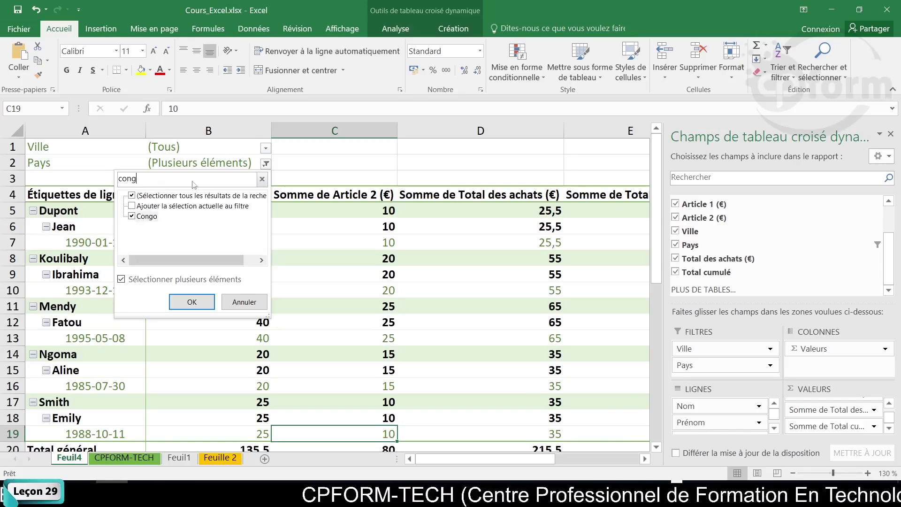
pyautogui.write('o')
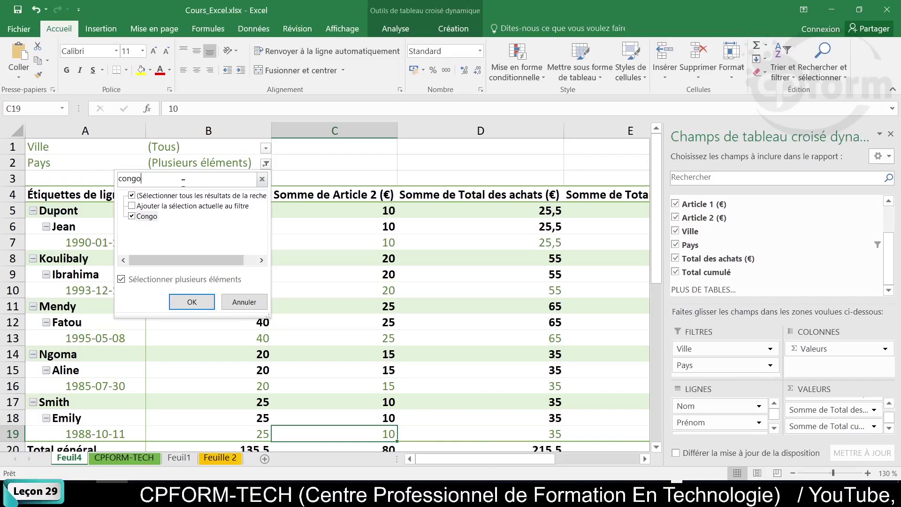
pyautogui.click(192, 304)
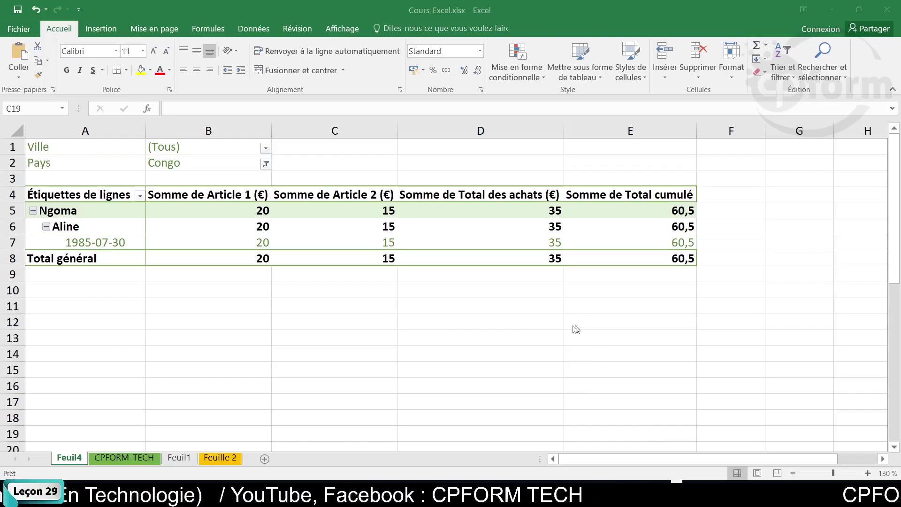
# Reset the pivot table's Pays filter to (Tous) to include every country
pyautogui.click(335, 202)
pyautogui.click(295, 200)
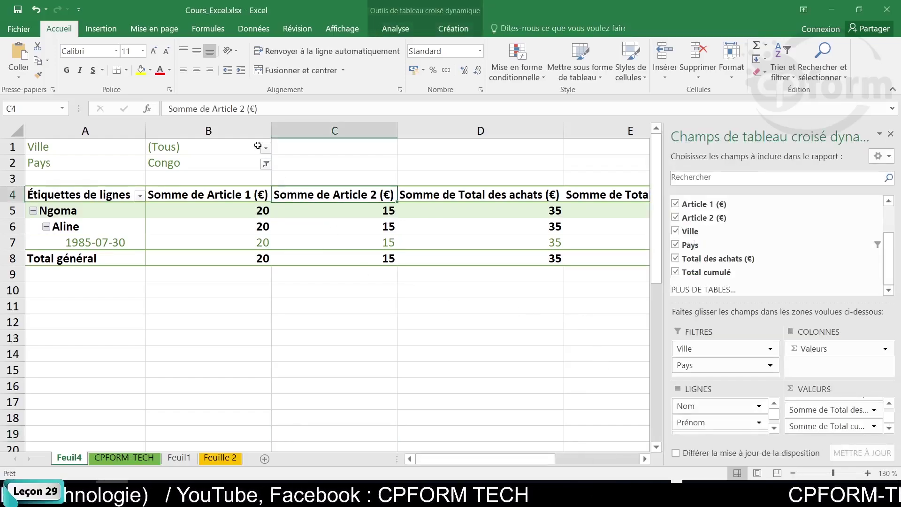
pyautogui.click(266, 149)
pyautogui.click(275, 161)
pyautogui.click(266, 164)
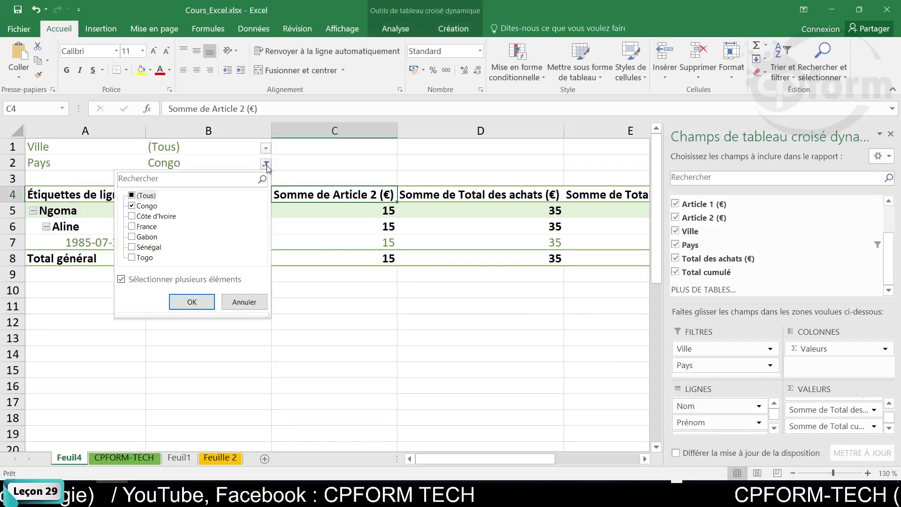
pyautogui.click(122, 279)
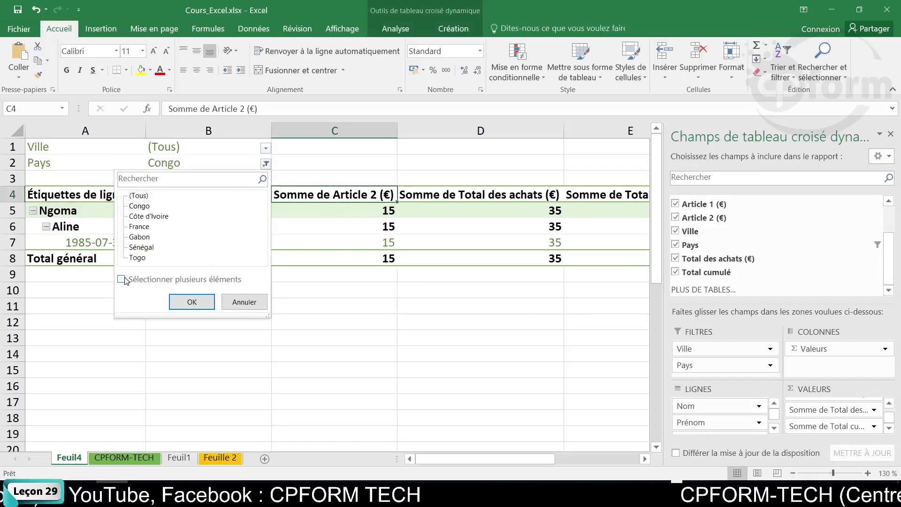
pyautogui.click(146, 197)
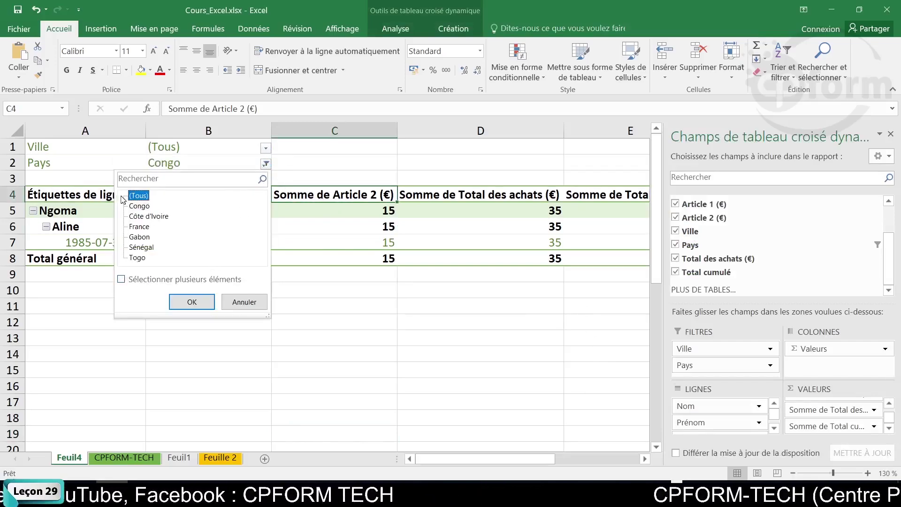
pyautogui.click(121, 279)
pyautogui.click(180, 302)
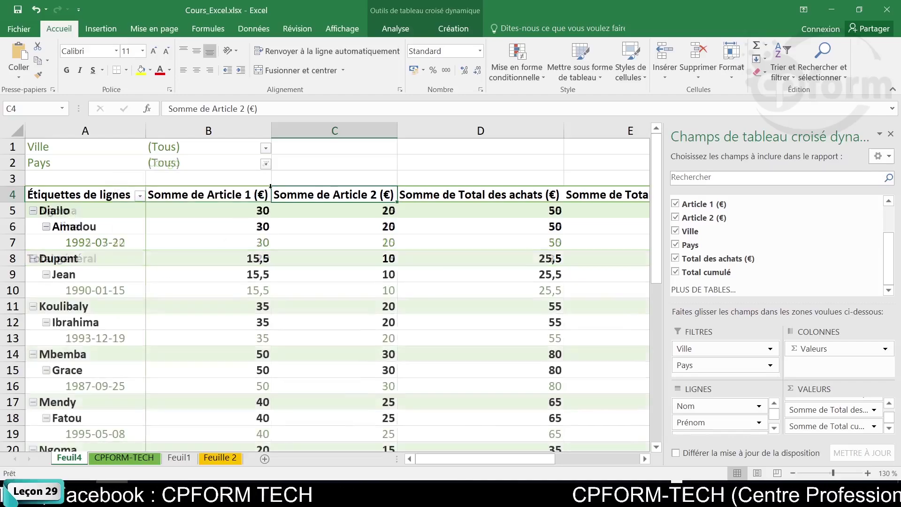
# Change the pivot table's data source to the range A1:J5 on the CPFORM-TECH sheet
pyautogui.click(339, 163)
pyautogui.click(338, 207)
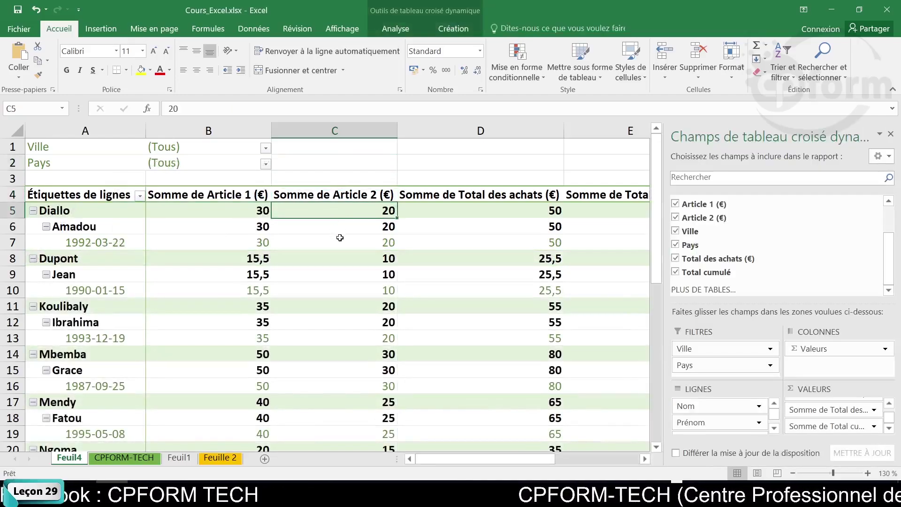
pyautogui.click(446, 32)
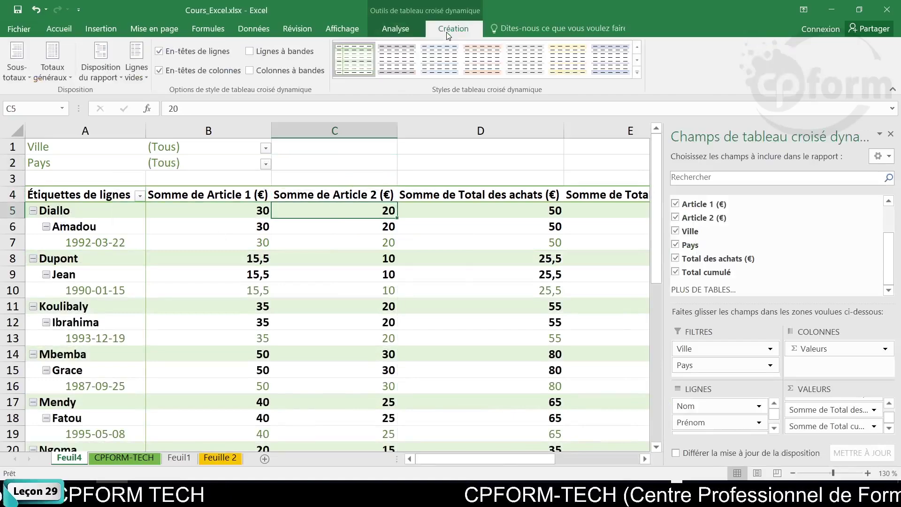
pyautogui.click(408, 34)
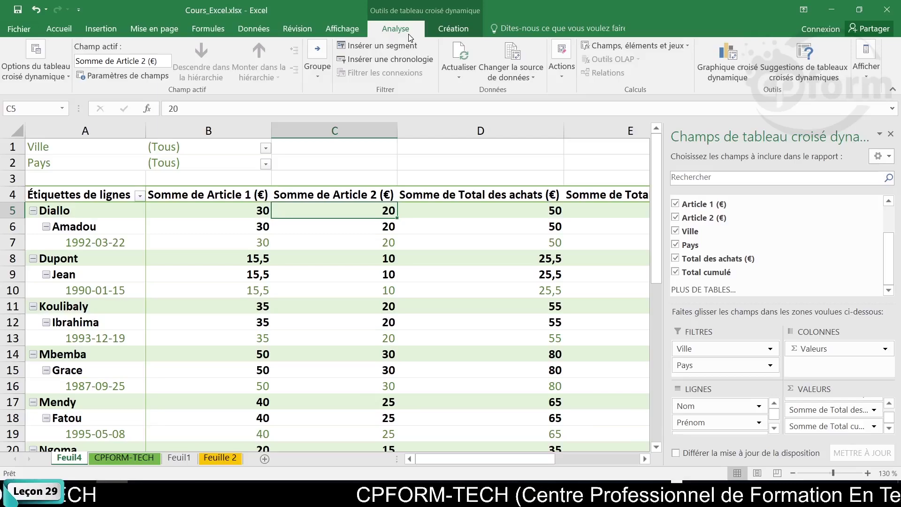
pyautogui.click(525, 76)
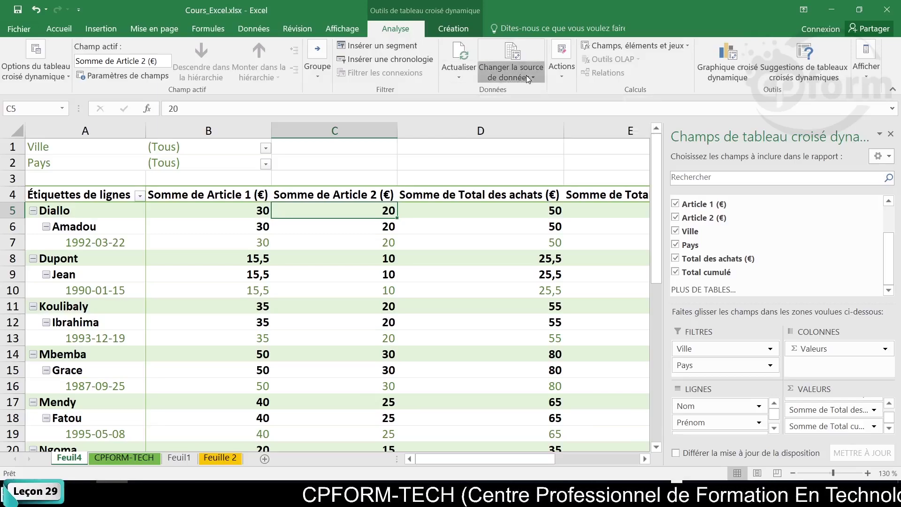
pyautogui.click(530, 89)
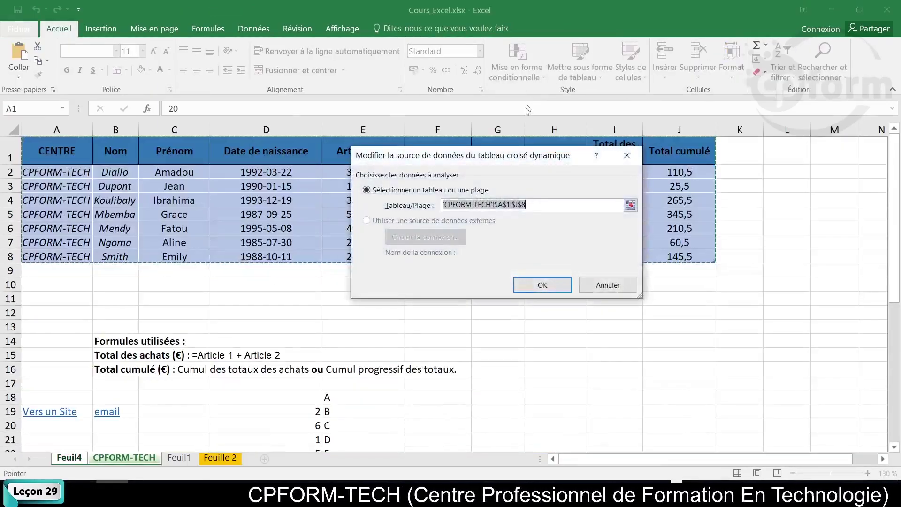
pyautogui.moveTo(492, 155); pyautogui.dragTo(580, 287)
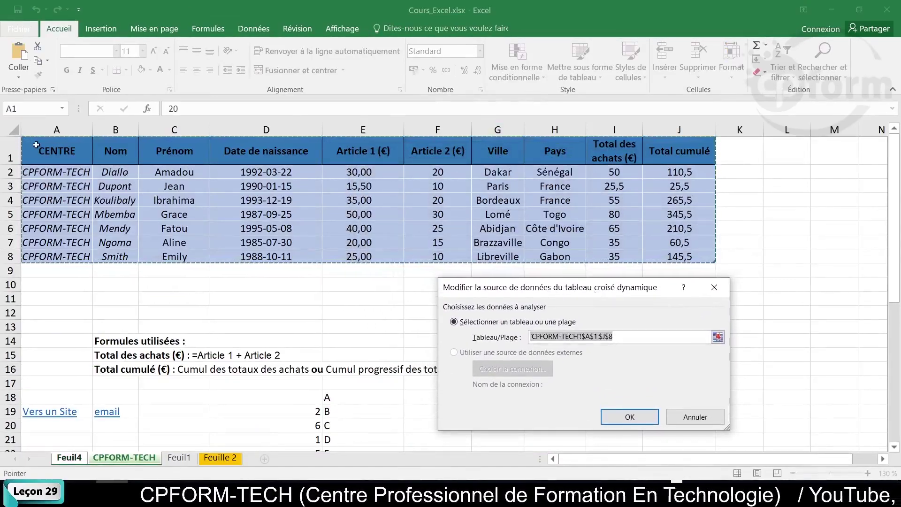
pyautogui.moveTo(37, 145); pyautogui.dragTo(714, 214)
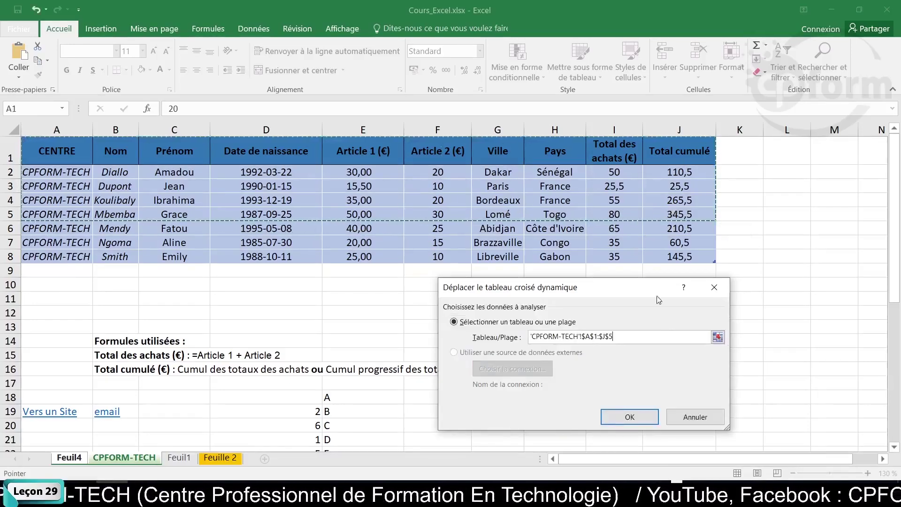
pyautogui.click(629, 416)
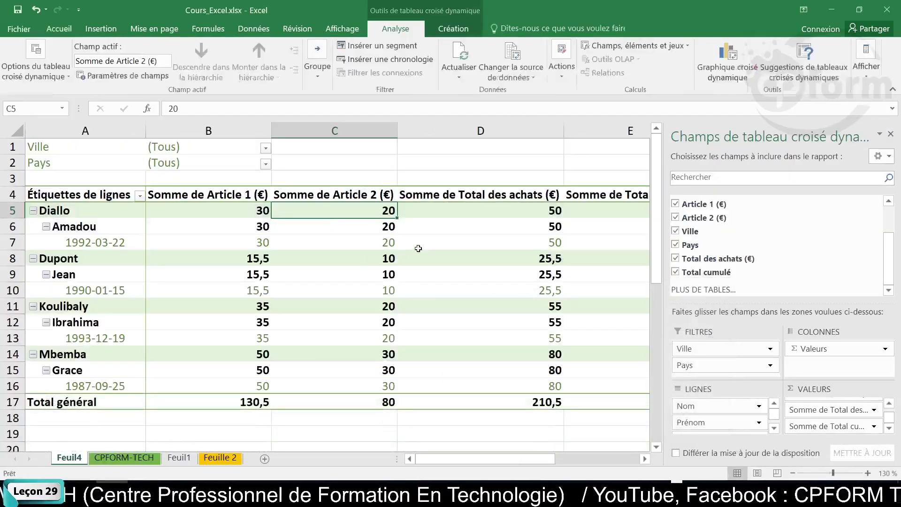
# Examine the pivot table's remaining rows and all its columns through to the grand total
pyautogui.scroll(-2, 418, 248)
pyautogui.scroll(2, 413, 263)
pyautogui.scroll(-3, 387, 325)
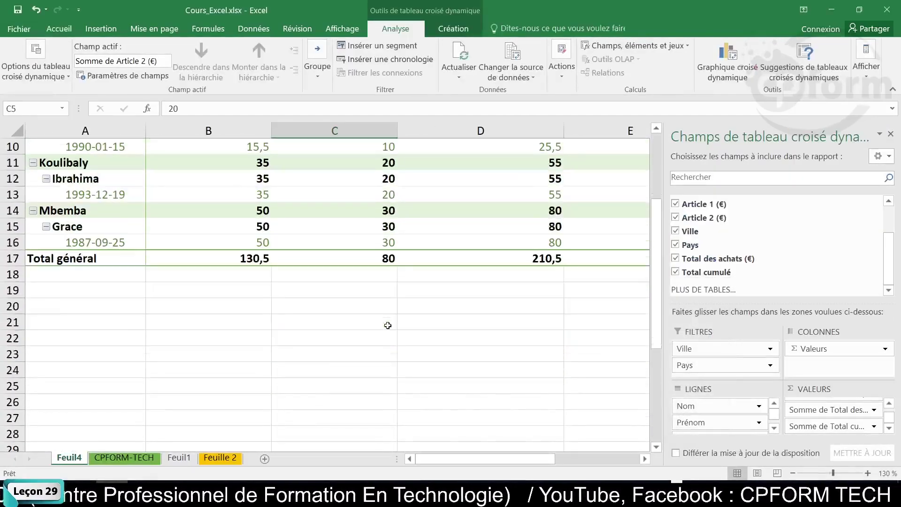
pyautogui.scroll(2, 387, 325)
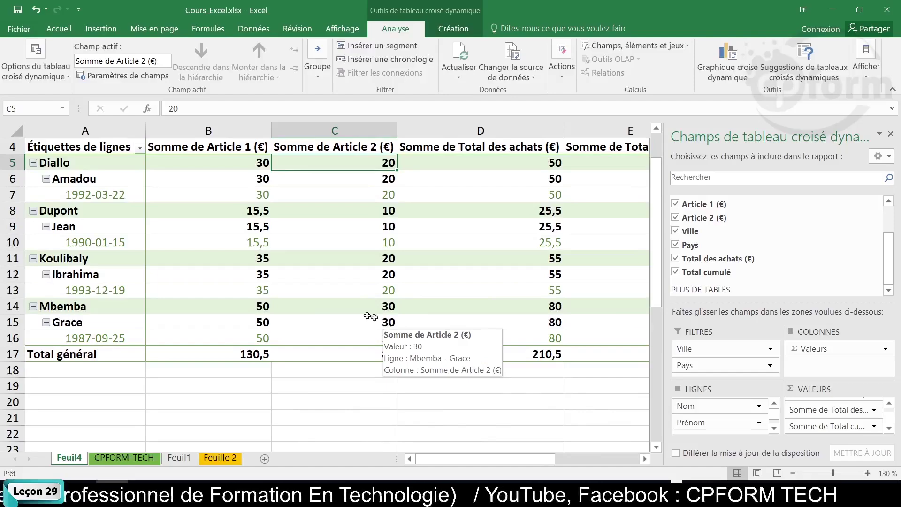
pyautogui.click(661, 486)
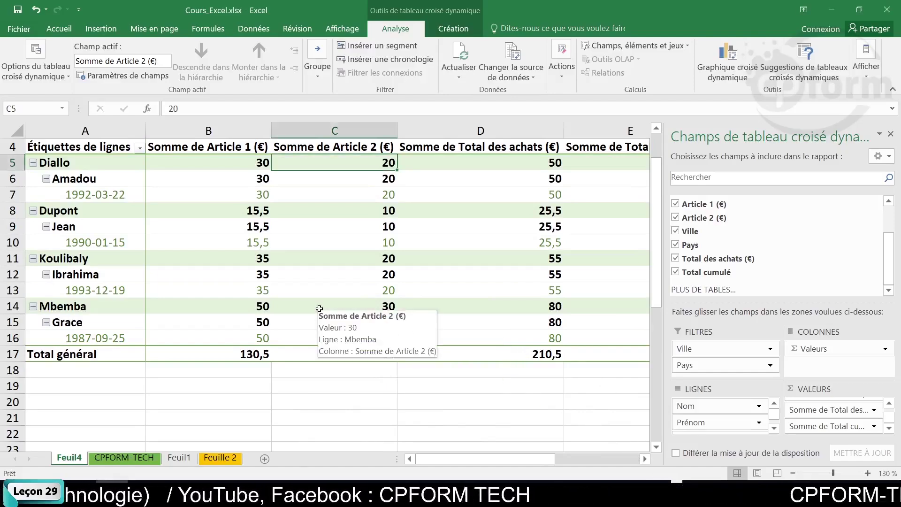
pyautogui.click(675, 481)
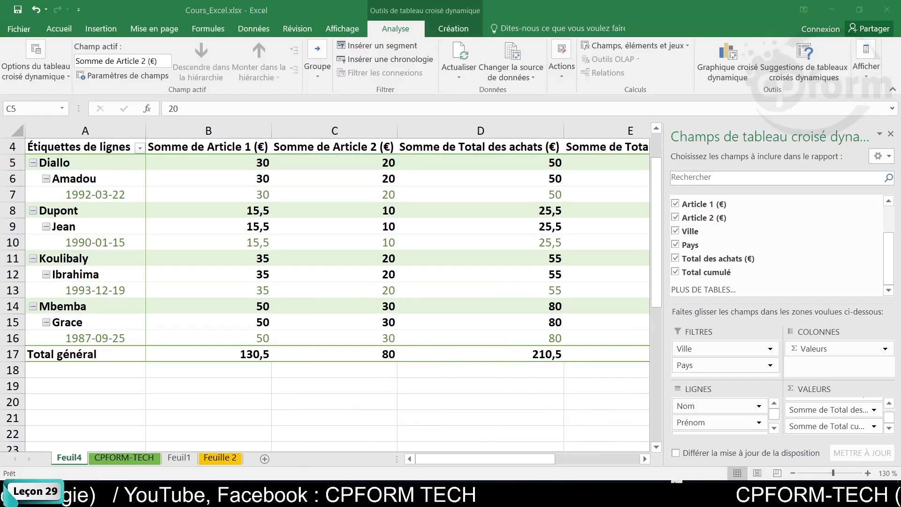
pyautogui.scroll(1, 537, 329)
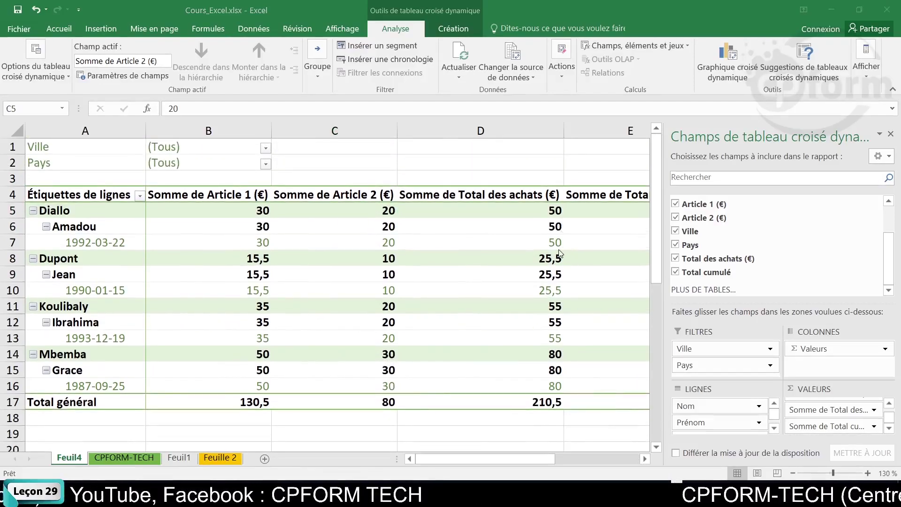
pyautogui.scroll(-2, 560, 251)
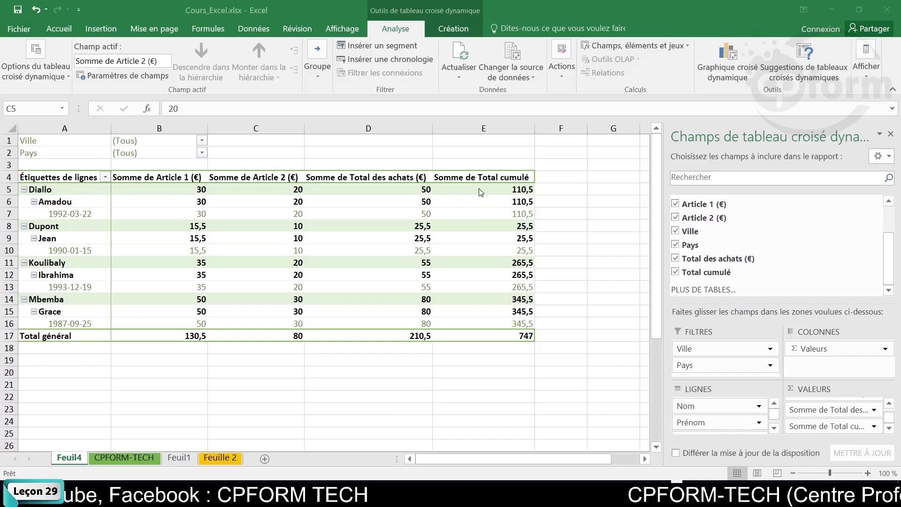
pyautogui.scroll(1, 480, 192)
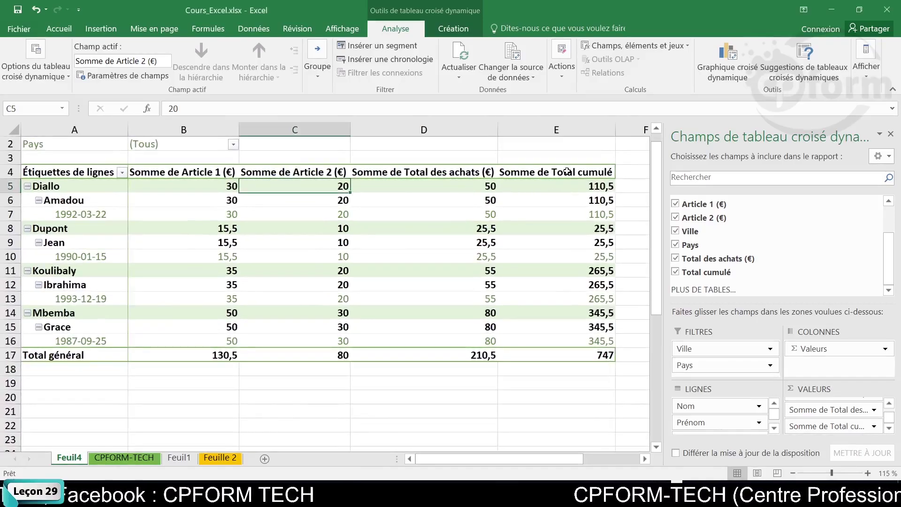
# Widen the pivot table field list and summarise the Total des achats (€) value field by Moyenne instead of Somme
pyautogui.click(596, 242)
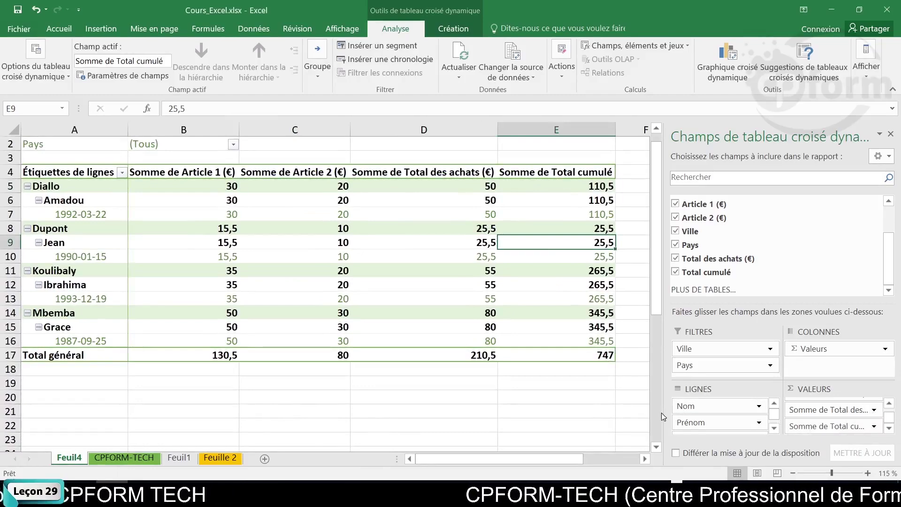
pyautogui.moveTo(663, 414); pyautogui.dragTo(496, 414)
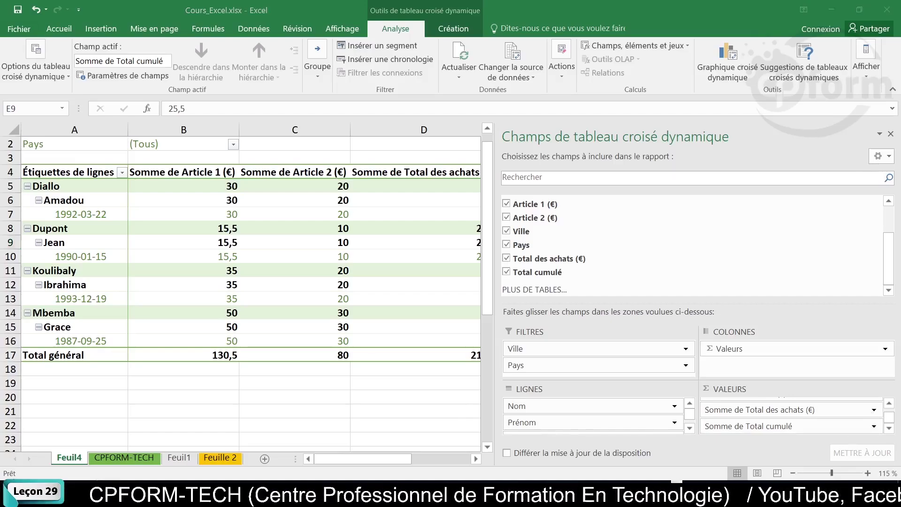
pyautogui.click(873, 410)
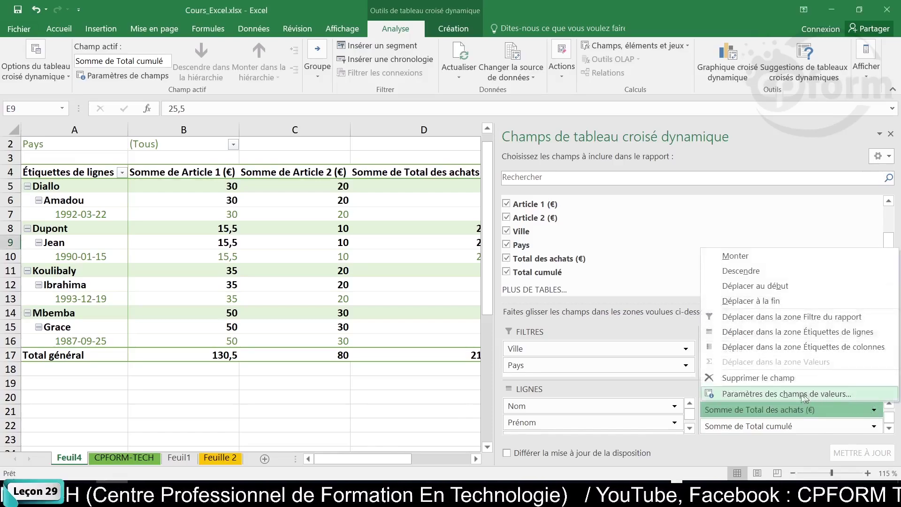
pyautogui.click(793, 394)
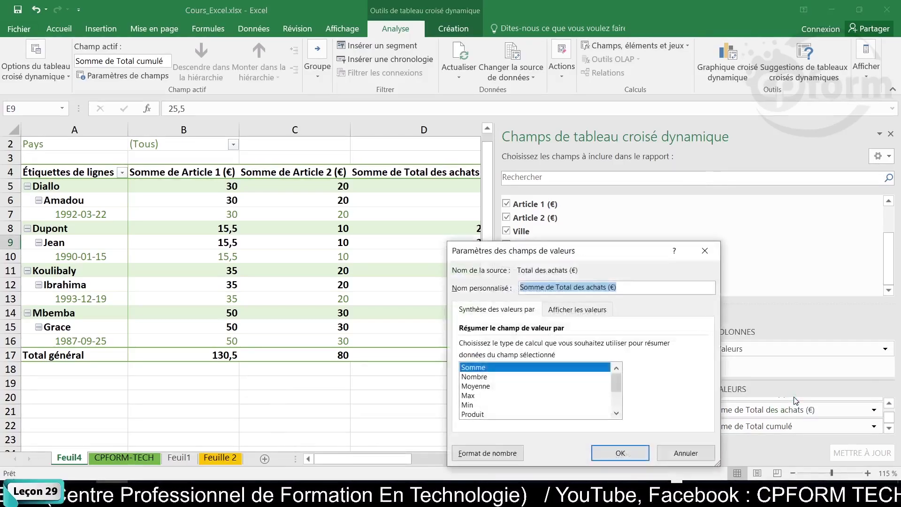
pyautogui.click(475, 385)
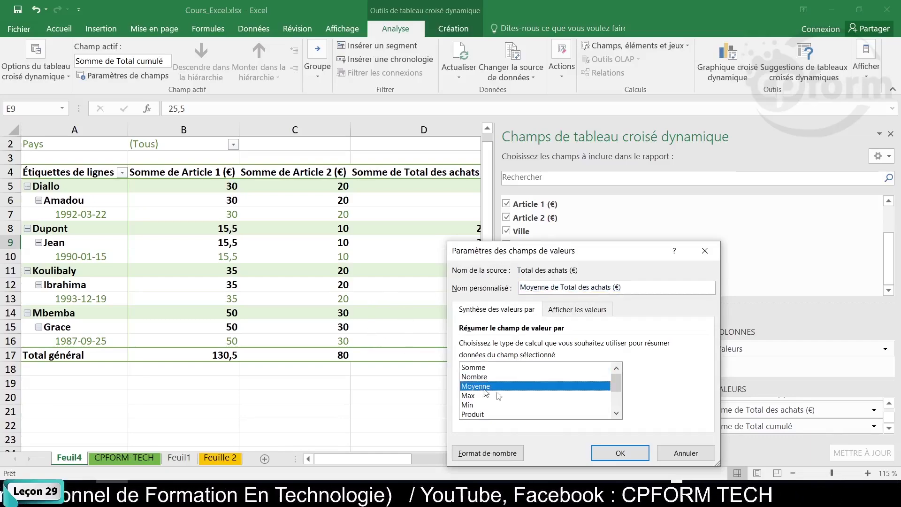
pyautogui.click(617, 453)
pyautogui.click(382, 422)
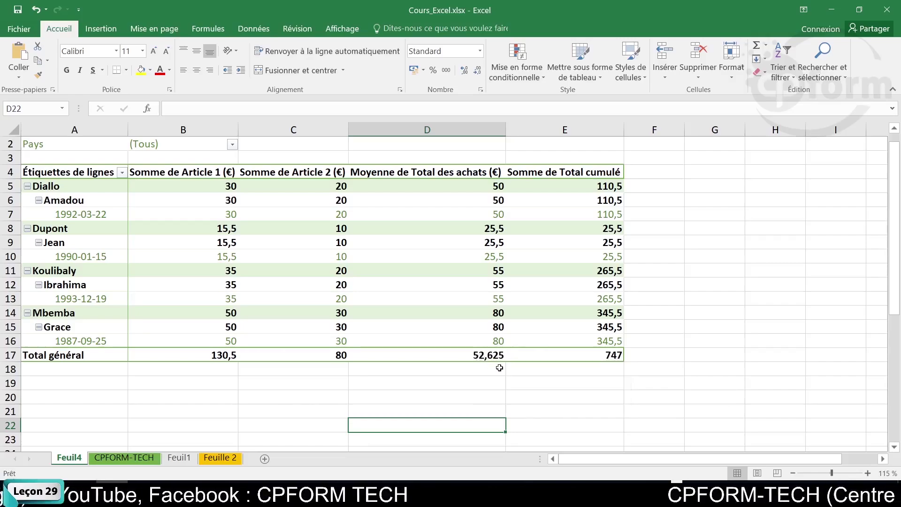
# Undo the summary calculation change on the Total des achats (€) field
pyautogui.hotkey('ctrl', 'z')
pyautogui.click(477, 387)
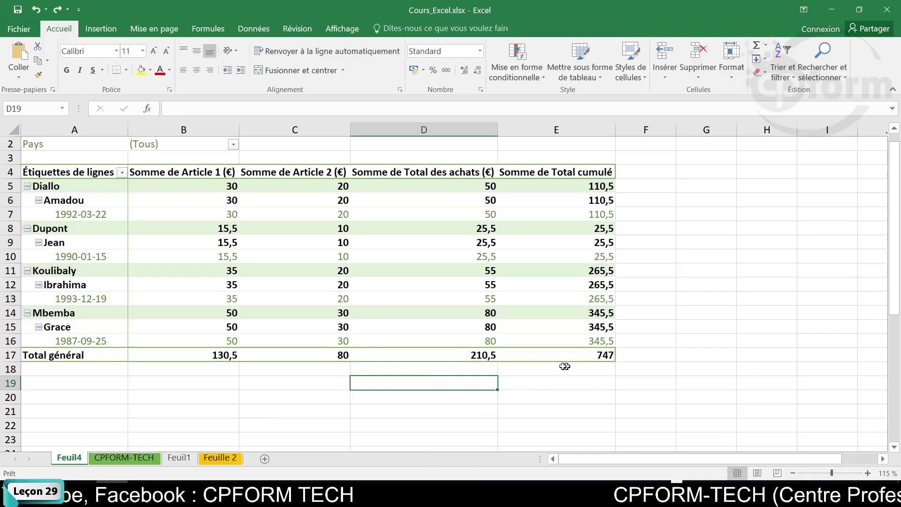